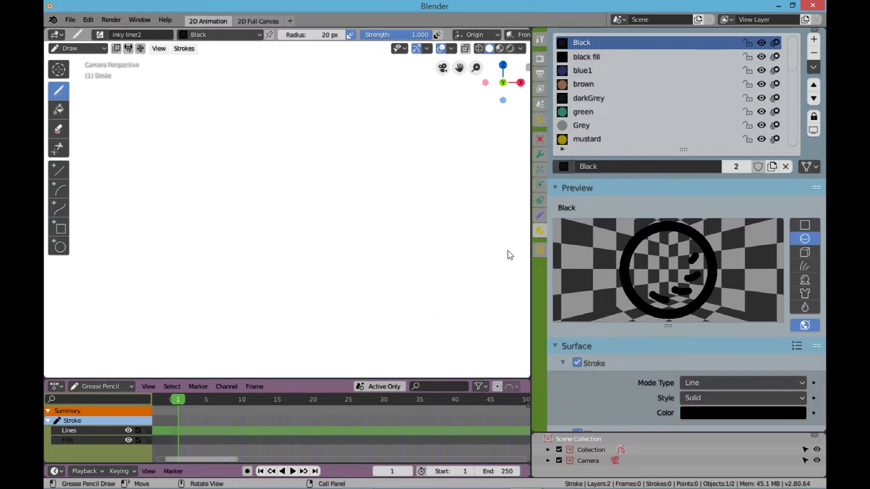
# Switch to the ink shapes brush and configure it with radius 43 px, strength pressure off and Active Smooth 0.051.
pyautogui.click(540, 39)
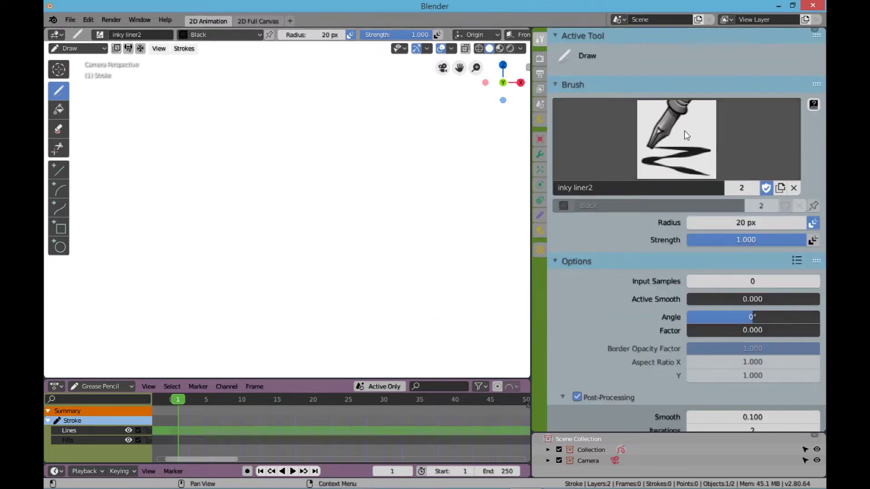
pyautogui.click(671, 131)
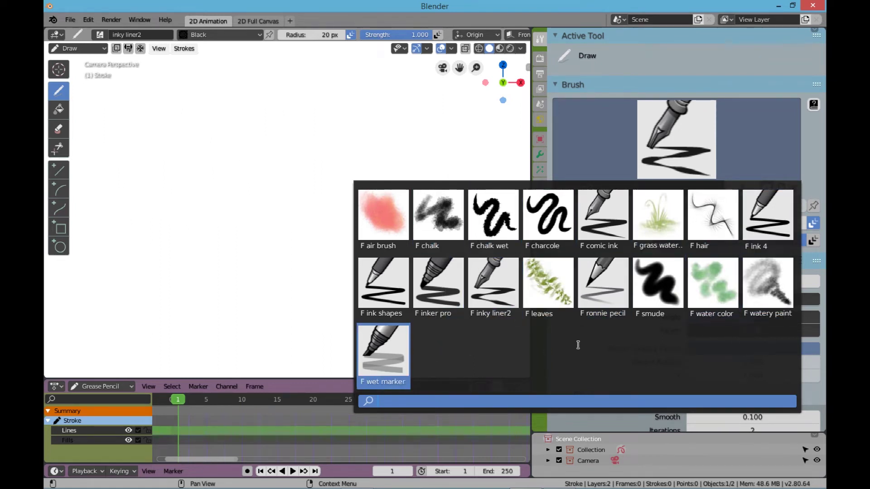
pyautogui.click(394, 282)
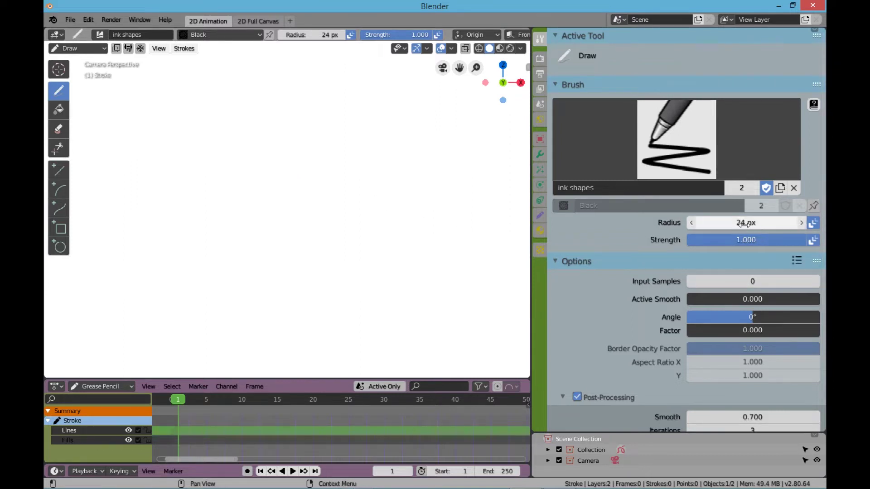
pyautogui.moveTo(747, 224); pyautogui.dragTo(762, 223)
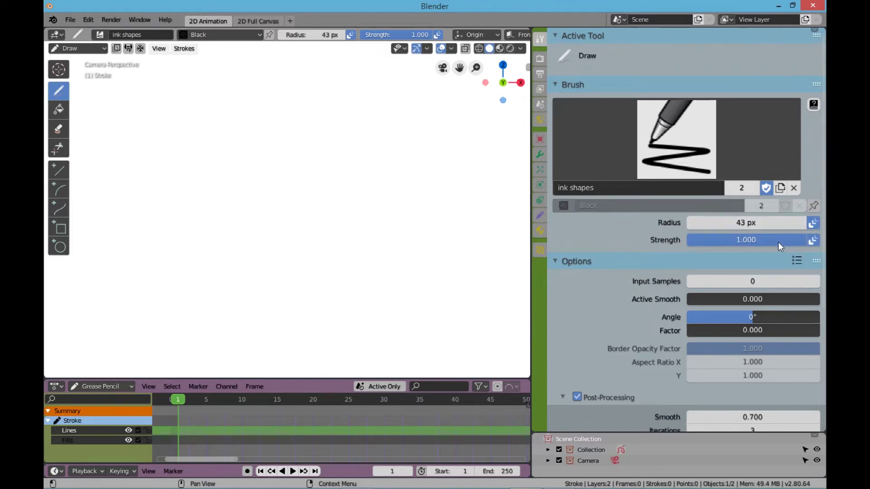
pyautogui.click(814, 241)
pyautogui.moveTo(694, 297); pyautogui.dragTo(707, 300)
# Review the brush's post-processing options and collapse the Post-Processing and Options sections.
pyautogui.scroll(-3, 603, 303)
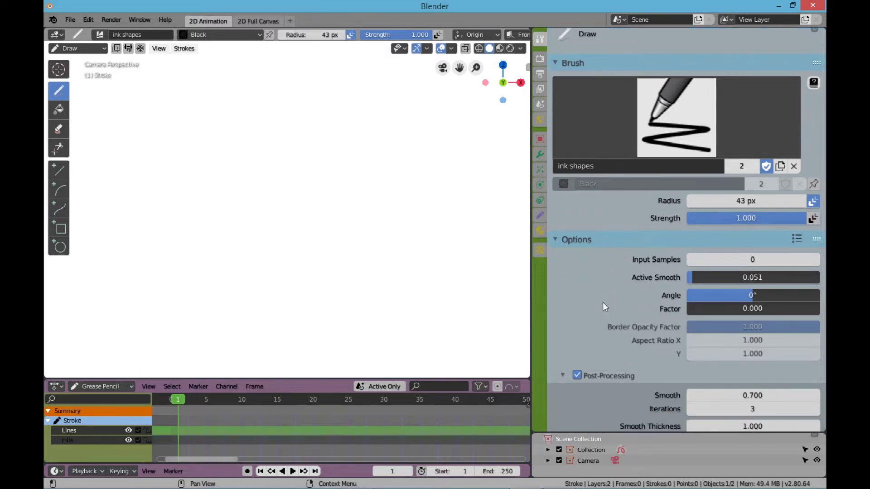
pyautogui.scroll(-3, 618, 304)
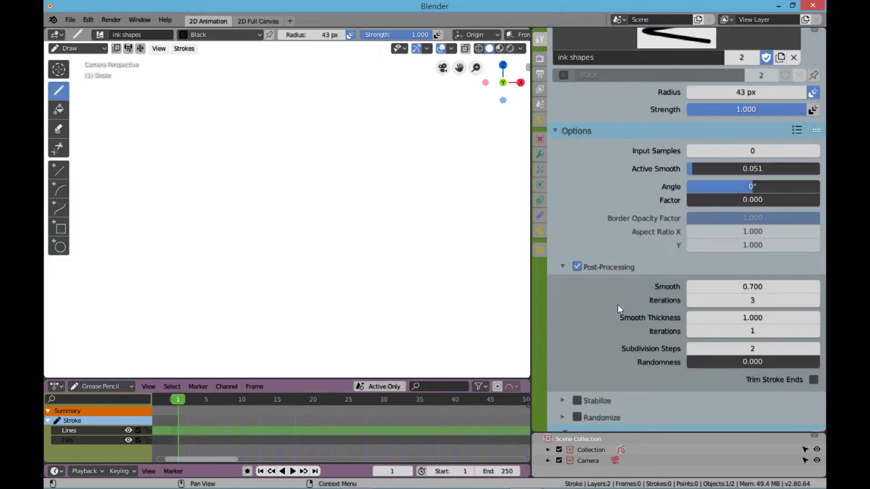
pyautogui.scroll(-2, 618, 304)
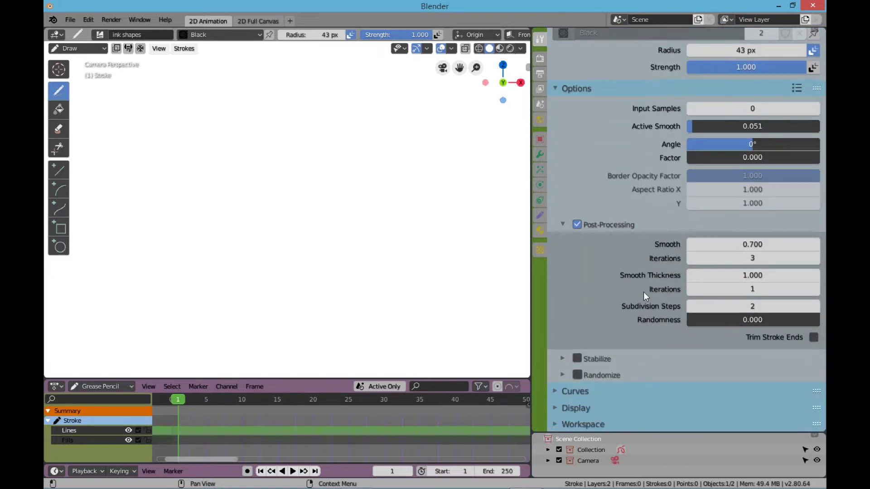
pyautogui.click(692, 259)
pyautogui.scroll(3, 596, 312)
pyautogui.click(564, 290)
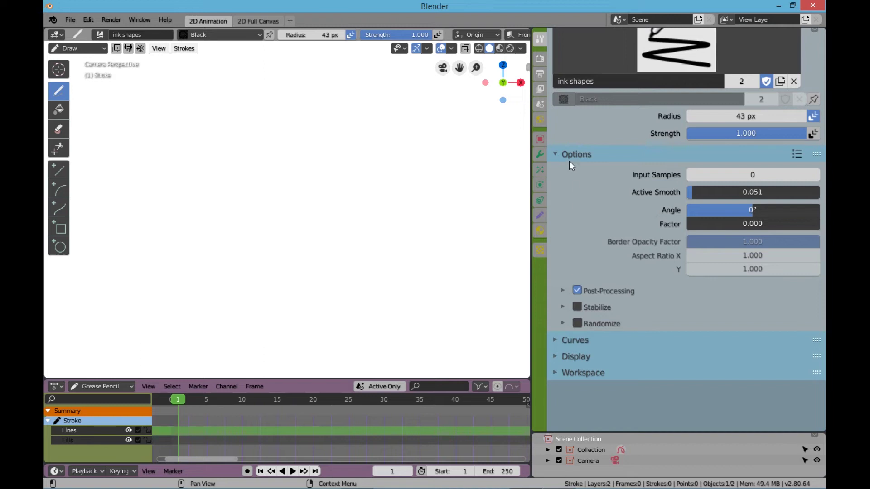
pyautogui.click(553, 155)
pyautogui.scroll(5, 592, 254)
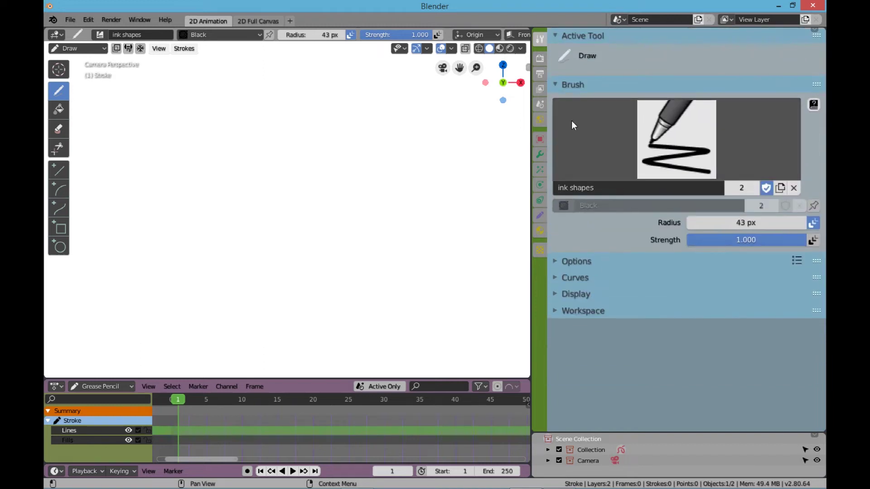
# Draw a roughly horizontal test stroke with the Black material and undo it.
pyautogui.click(542, 226)
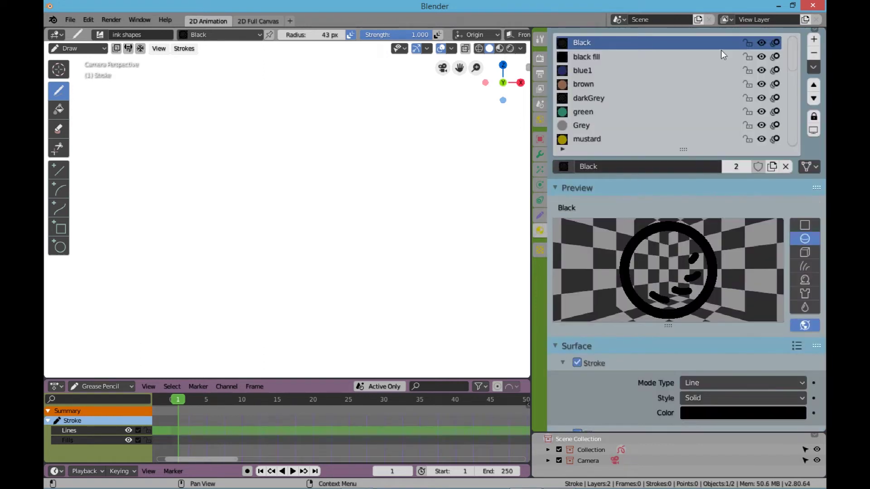
pyautogui.moveTo(789, 65)
pyautogui.mouseDown()
pyautogui.moveTo(788, 144)
pyautogui.moveTo(793, 47)
pyautogui.mouseUp()
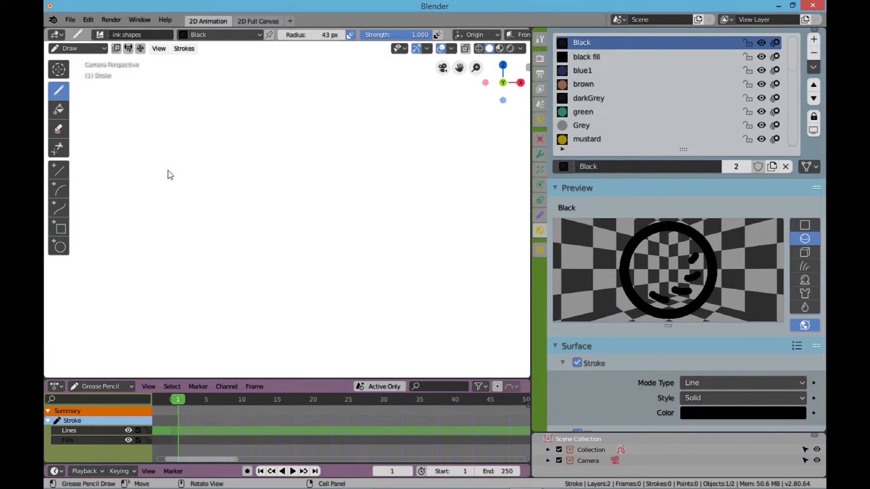
pyautogui.moveTo(170, 170); pyautogui.dragTo(387, 166)
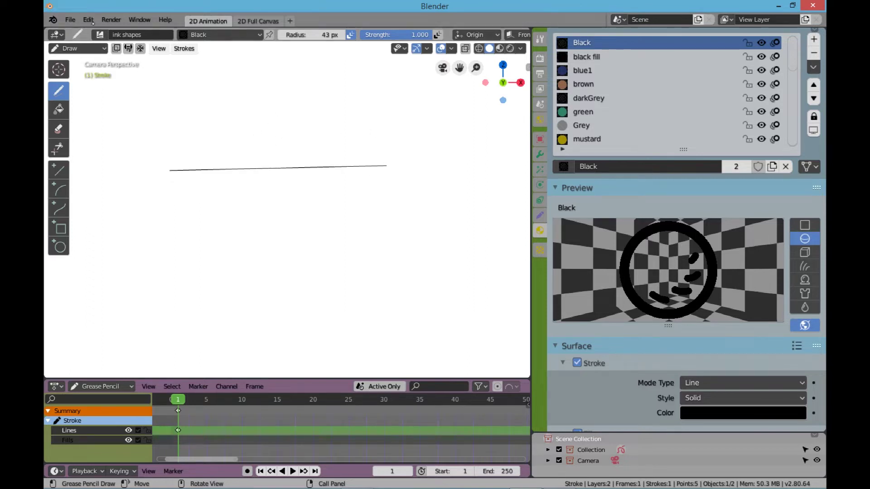
pyautogui.click(89, 20)
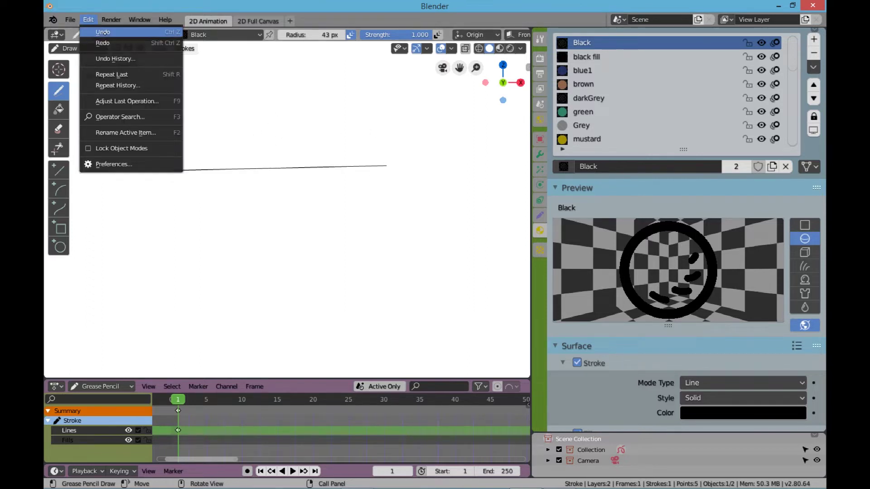
pyautogui.click(104, 32)
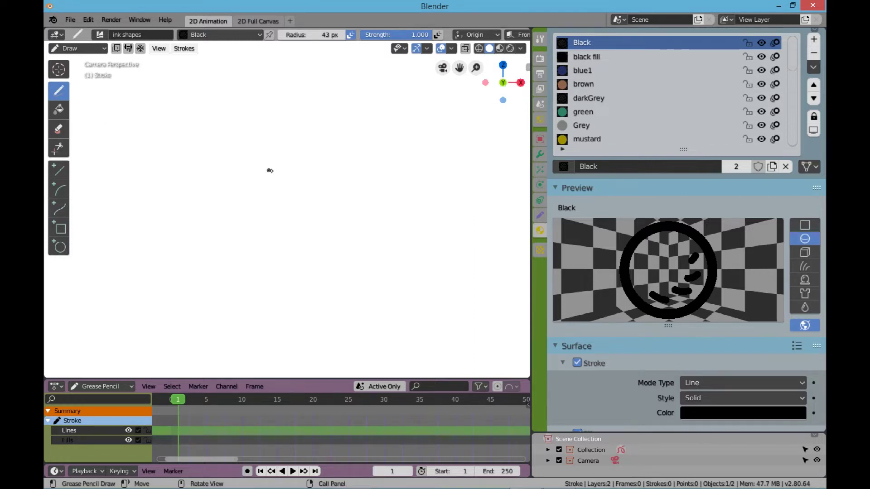
# Sketch the character's pointed face with round goggles, small nose marks and a brimmed top hat in black.
pyautogui.moveTo(257, 200); pyautogui.dragTo(267, 224)
pyautogui.moveTo(284, 188)
pyautogui.mouseDown()
pyautogui.moveTo(275, 224)
pyautogui.moveTo(254, 195)
pyautogui.moveTo(284, 190)
pyautogui.moveTo(284, 203)
pyautogui.moveTo(232, 187)
pyautogui.moveTo(249, 185)
pyautogui.moveTo(246, 161)
pyautogui.moveTo(288, 157)
pyautogui.moveTo(263, 163)
pyautogui.moveTo(253, 181)
pyautogui.moveTo(286, 177)
pyautogui.moveTo(266, 187)
pyautogui.moveTo(251, 185)
pyautogui.moveTo(237, 162)
pyautogui.mouseUp()
pyautogui.moveTo(289, 170)
pyautogui.mouseDown()
pyautogui.moveTo(300, 173)
pyautogui.moveTo(299, 185)
pyautogui.moveTo(271, 215)
pyautogui.mouseUp()
pyautogui.moveTo(272, 209); pyautogui.dragTo(273, 215)
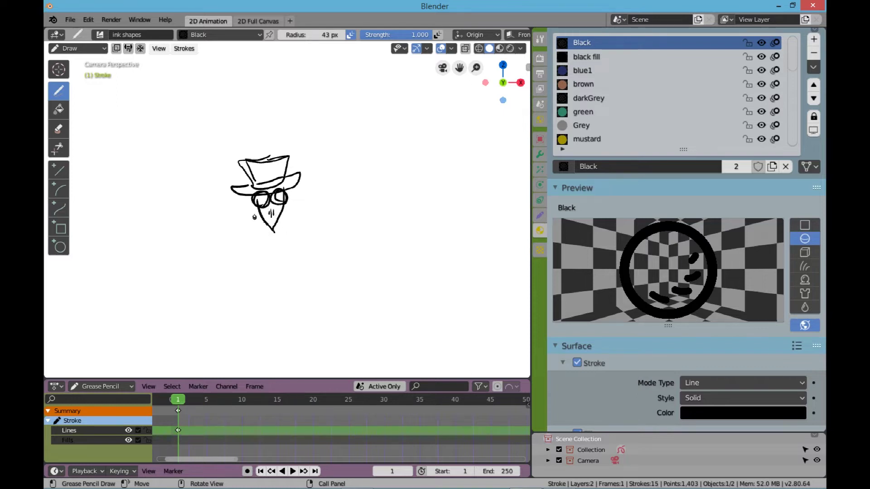
# Sketch the neck, raised coat collar and folded arms below the head in black.
pyautogui.moveTo(258, 212)
pyautogui.mouseDown()
pyautogui.moveTo(238, 221)
pyautogui.moveTo(249, 229)
pyautogui.moveTo(297, 207)
pyautogui.moveTo(302, 217)
pyautogui.moveTo(305, 235)
pyautogui.moveTo(271, 239)
pyautogui.mouseUp()
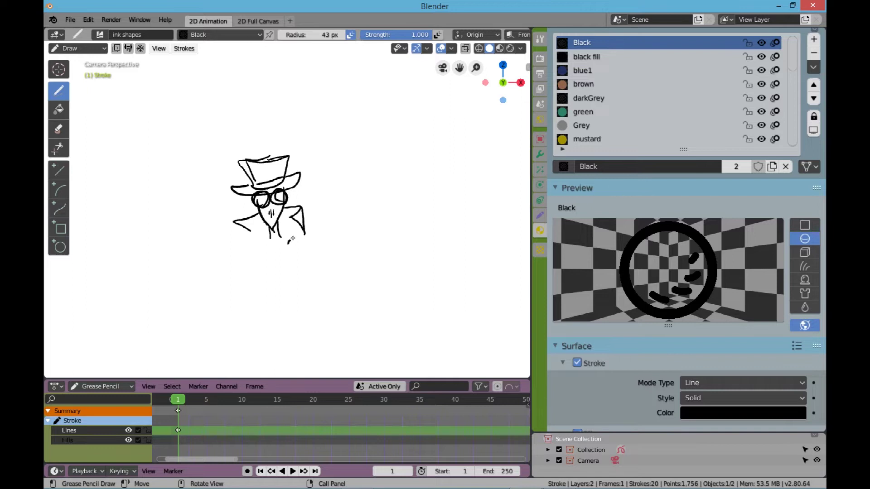
pyautogui.moveTo(302, 243)
pyautogui.mouseDown()
pyautogui.moveTo(277, 286)
pyautogui.moveTo(271, 268)
pyautogui.mouseUp()
pyautogui.moveTo(245, 234)
pyautogui.mouseDown()
pyautogui.moveTo(231, 271)
pyautogui.moveTo(276, 290)
pyautogui.moveTo(240, 256)
pyautogui.moveTo(271, 266)
pyautogui.moveTo(251, 242)
pyautogui.mouseUp()
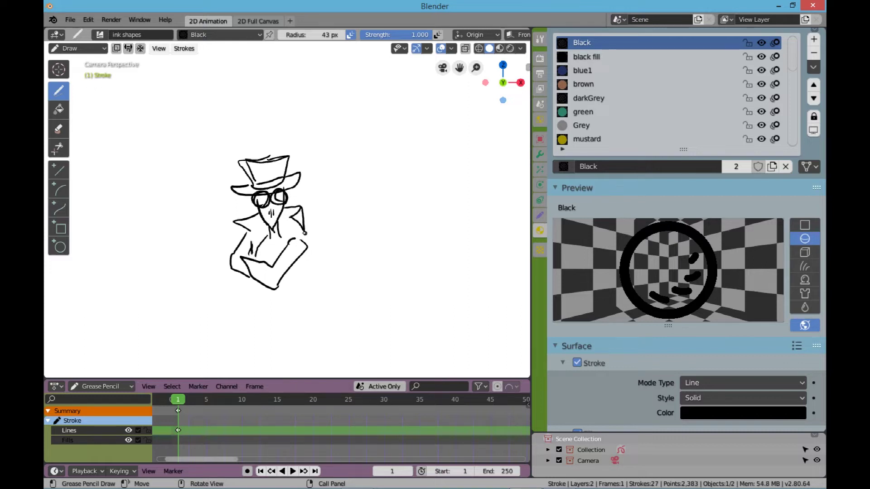
pyautogui.moveTo(286, 241)
pyautogui.mouseDown()
pyautogui.moveTo(298, 233)
pyautogui.moveTo(277, 251)
pyautogui.mouseUp()
pyautogui.moveTo(281, 234)
pyautogui.mouseDown()
pyautogui.moveTo(268, 239)
pyautogui.moveTo(283, 242)
pyautogui.mouseUp()
# Sketch the long coat in black, with its tail trailing to the lower left and folds along the right side.
pyautogui.moveTo(259, 283)
pyautogui.mouseDown()
pyautogui.moveTo(207, 341)
pyautogui.moveTo(160, 360)
pyautogui.mouseUp()
pyautogui.moveTo(250, 277)
pyautogui.mouseDown()
pyautogui.moveTo(229, 314)
pyautogui.moveTo(162, 326)
pyautogui.moveTo(151, 356)
pyautogui.moveTo(105, 369)
pyautogui.mouseUp()
pyautogui.moveTo(308, 248); pyautogui.dragTo(312, 267)
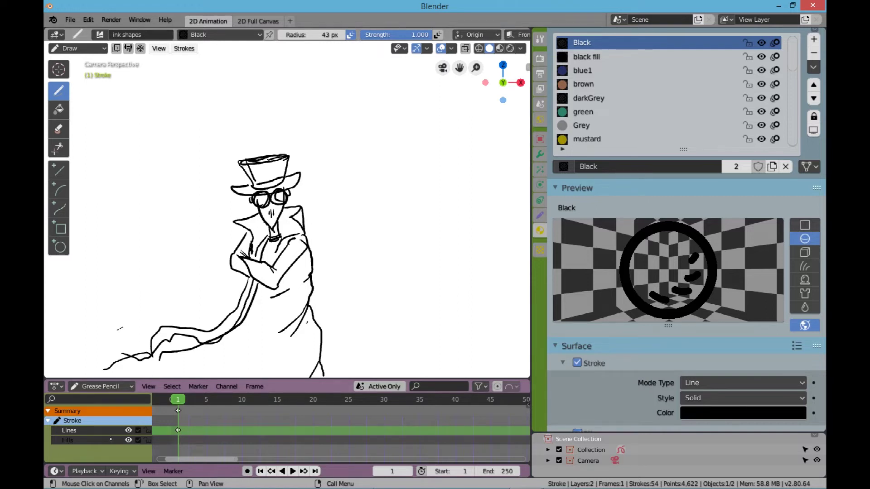
# Fill the character's face with the Grey material on the Fills layer.
pyautogui.click(109, 440)
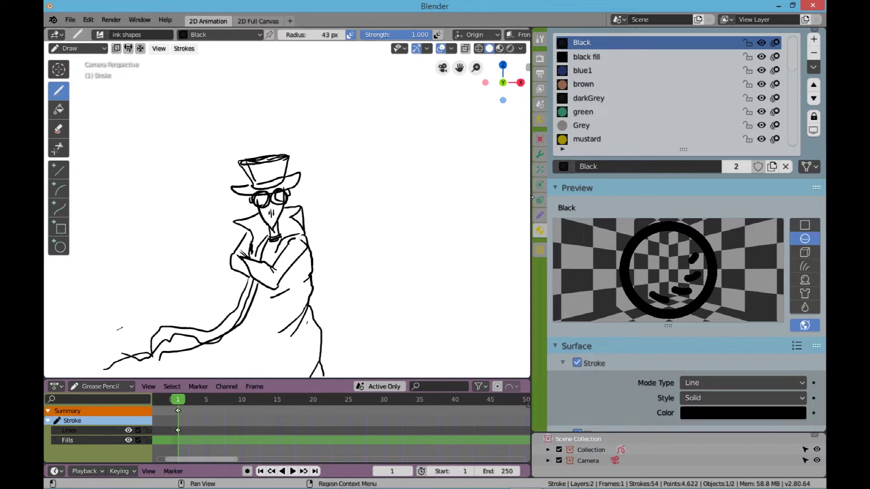
pyautogui.click(582, 126)
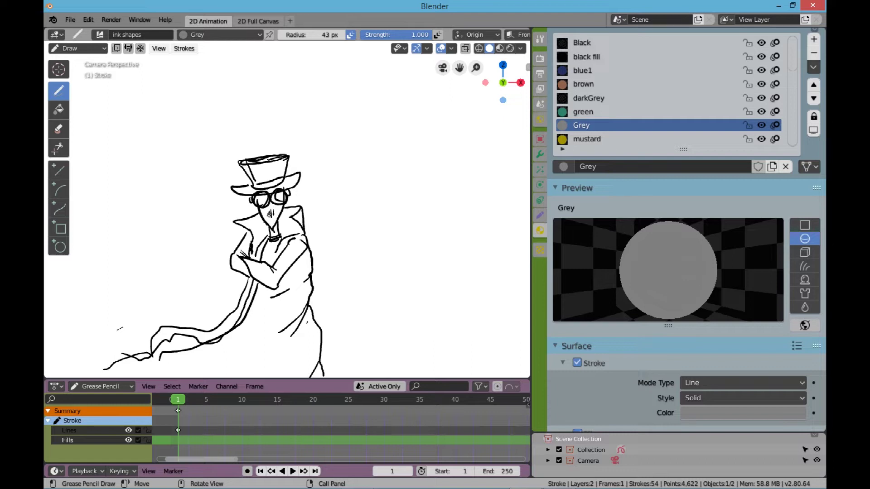
pyautogui.moveTo(271, 227)
pyautogui.mouseDown()
pyautogui.moveTo(262, 217)
pyautogui.moveTo(269, 222)
pyautogui.moveTo(289, 194)
pyautogui.moveTo(274, 227)
pyautogui.mouseUp()
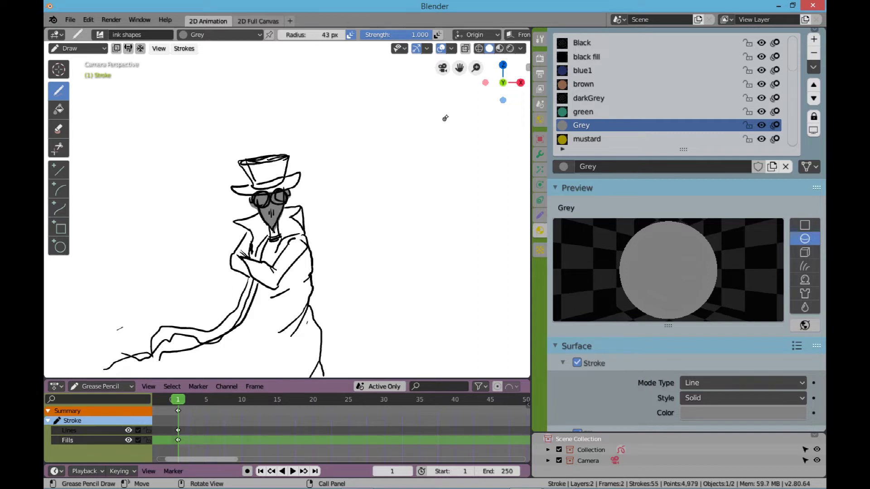
pyautogui.click(540, 39)
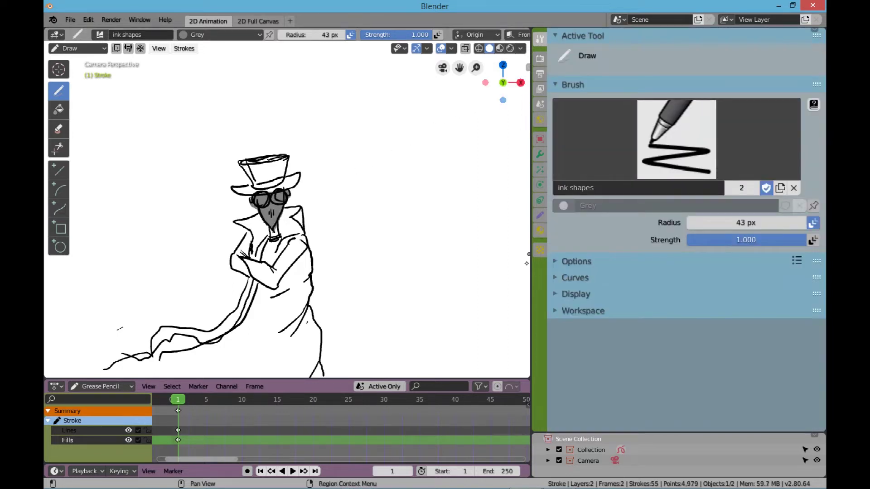
pyautogui.click(568, 293)
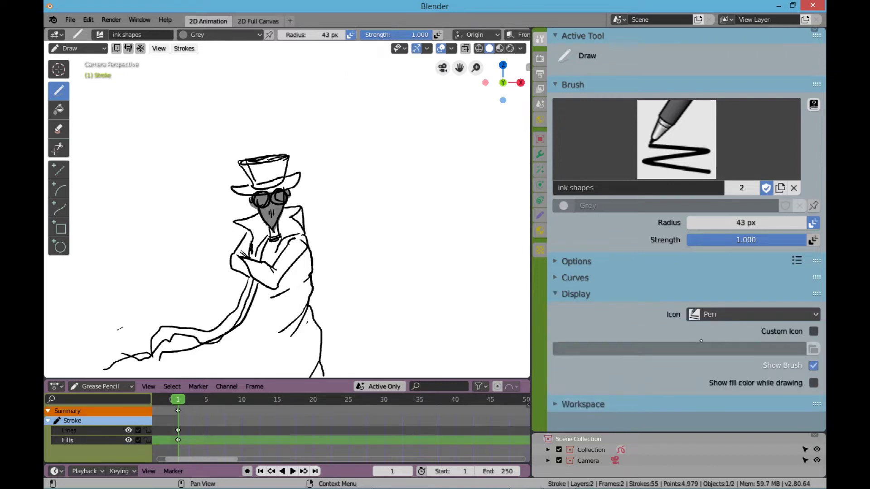
pyautogui.click(540, 230)
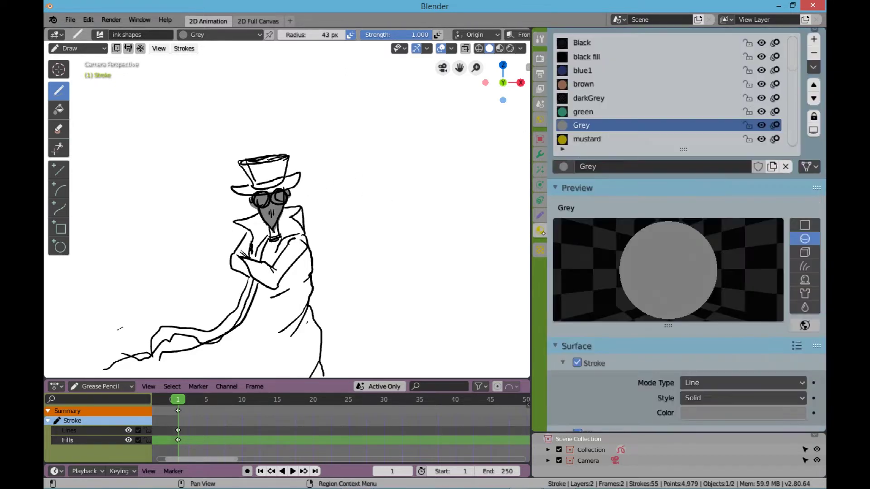
# Fill the top hat and its brim with the green material.
pyautogui.click(574, 112)
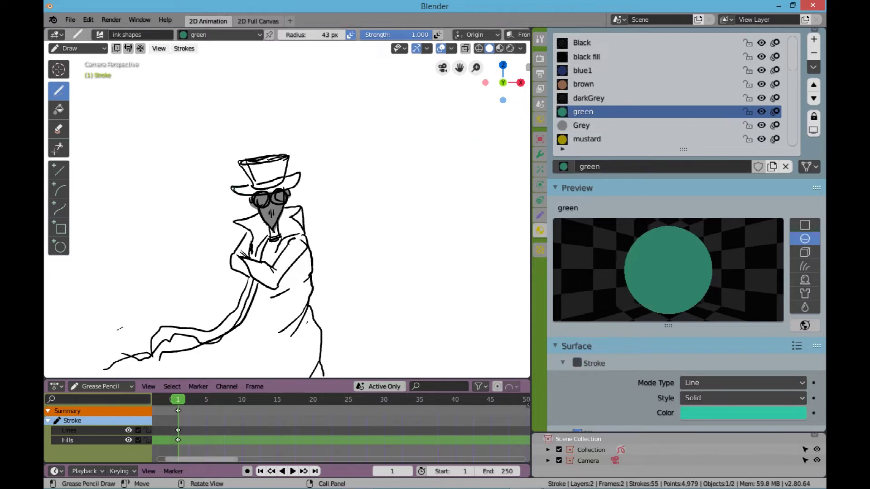
pyautogui.moveTo(261, 195); pyautogui.dragTo(280, 191)
pyautogui.moveTo(283, 180); pyautogui.dragTo(288, 162)
pyautogui.moveTo(239, 161)
pyautogui.mouseDown()
pyautogui.moveTo(246, 186)
pyautogui.moveTo(228, 195)
pyautogui.mouseUp()
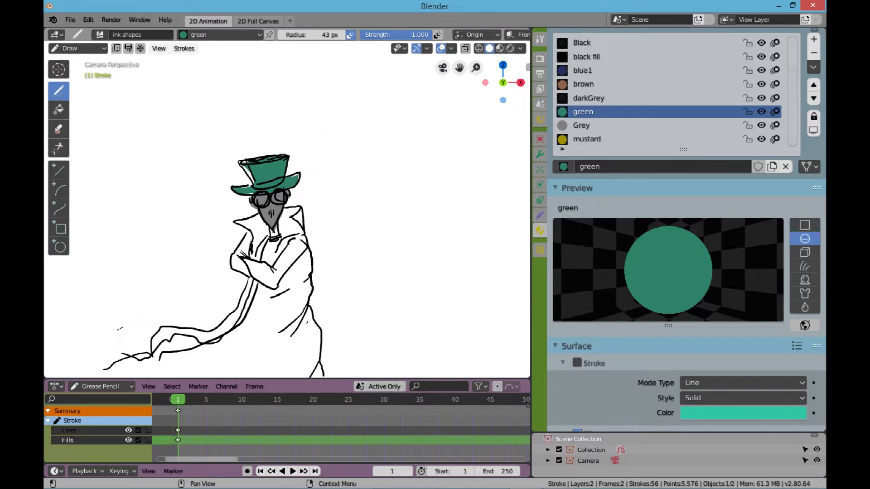
# Fill the whole coat with the blue1 material, drawing the stroke behind the existing fills.
pyautogui.click(584, 70)
pyautogui.click(117, 49)
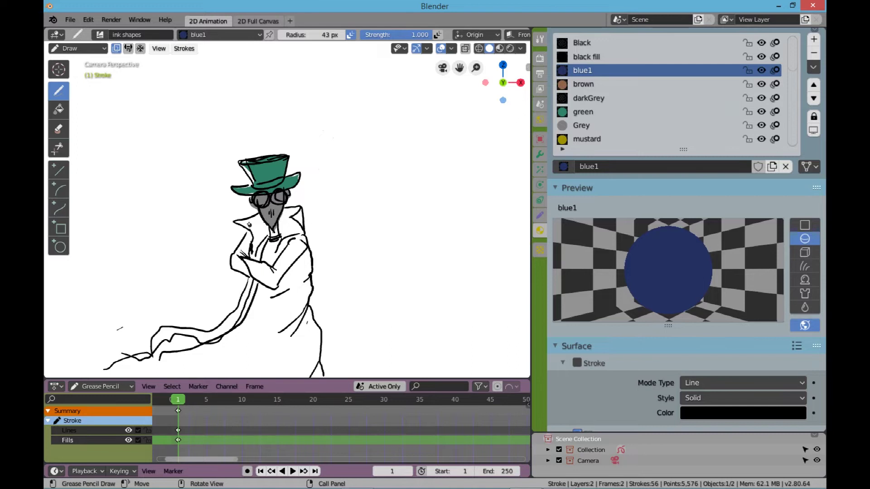
pyautogui.moveTo(234, 222)
pyautogui.mouseDown()
pyautogui.moveTo(299, 207)
pyautogui.moveTo(321, 370)
pyautogui.mouseUp()
pyautogui.moveTo(111, 376)
pyautogui.mouseDown()
pyautogui.moveTo(115, 357)
pyautogui.moveTo(143, 348)
pyautogui.moveTo(154, 333)
pyautogui.moveTo(222, 323)
pyautogui.moveTo(247, 276)
pyautogui.moveTo(230, 270)
pyautogui.moveTo(229, 251)
pyautogui.moveTo(252, 227)
pyautogui.mouseUp()
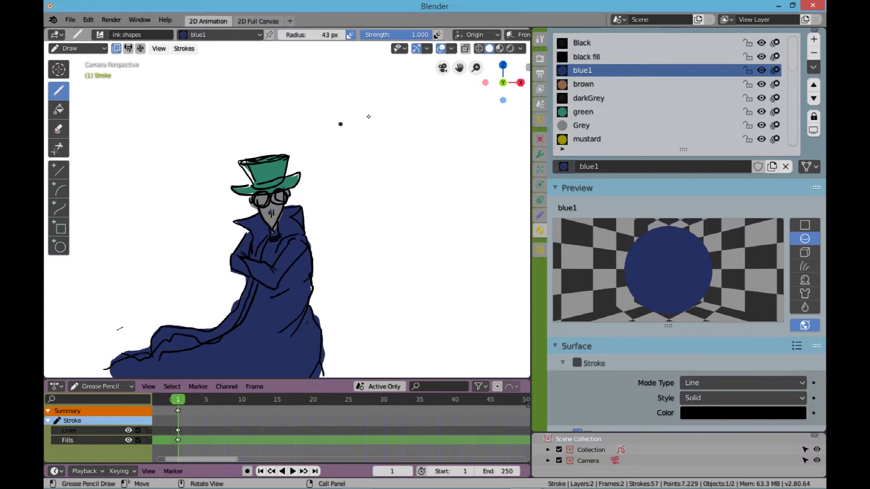
# Fill both goggle lenses with the mustard material.
pyautogui.click(587, 139)
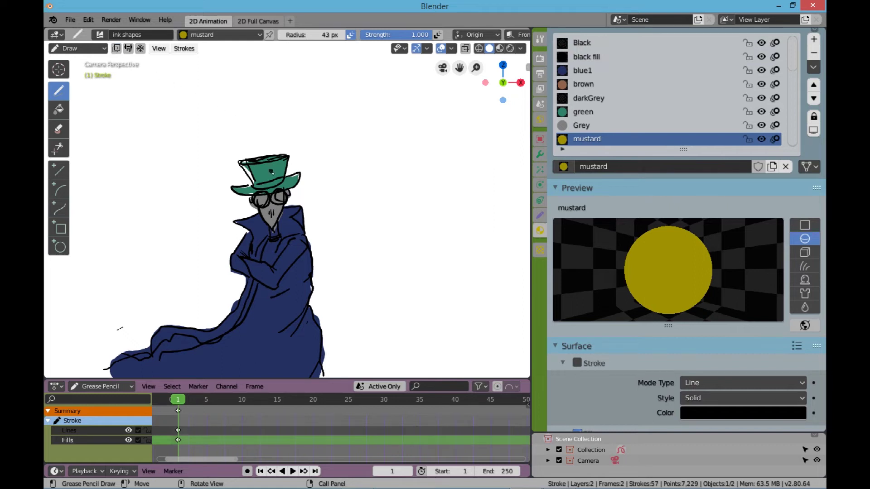
pyautogui.moveTo(265, 207)
pyautogui.mouseDown()
pyautogui.moveTo(256, 197)
pyautogui.moveTo(286, 199)
pyautogui.moveTo(278, 195)
pyautogui.mouseUp()
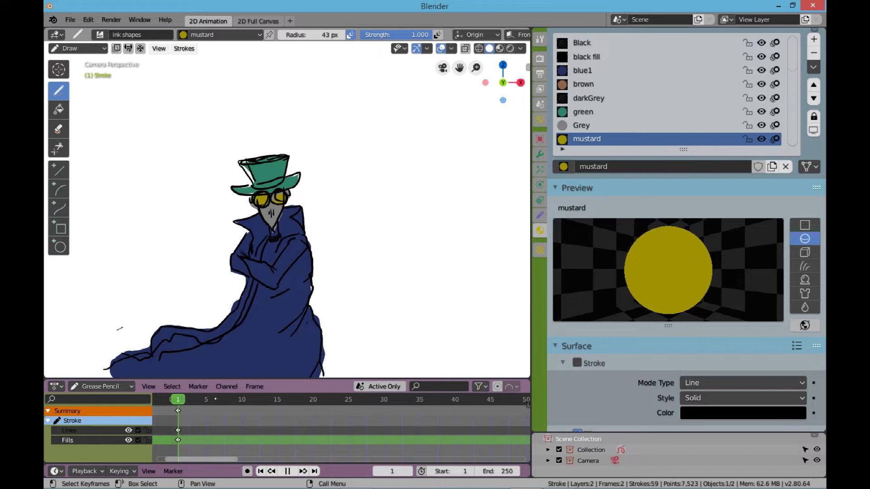
# Go to frame 6 and switch the grease pencil object to Edit Mode.
pyautogui.click(214, 399)
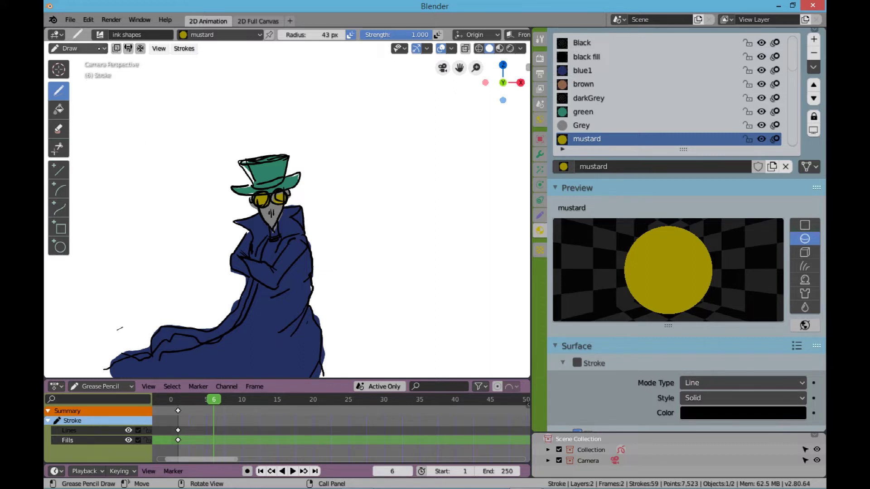
pyautogui.click(76, 48)
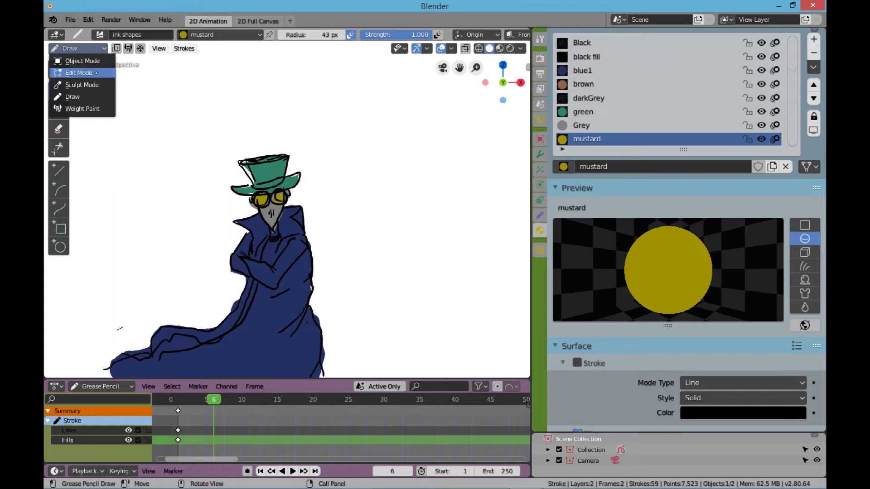
pyautogui.click(99, 73)
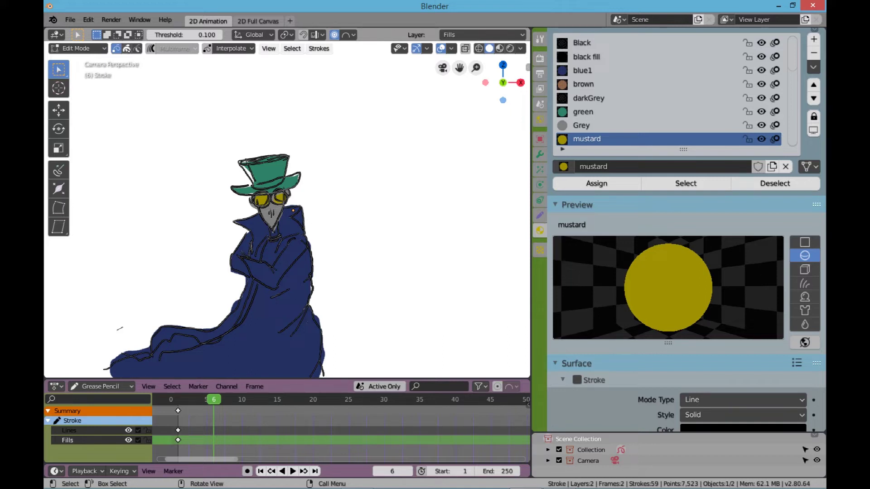
# Circle-select the points of the hat, head and coat collar in point selection mode.
pyautogui.click(127, 48)
pyautogui.click(114, 49)
pyautogui.press('c')
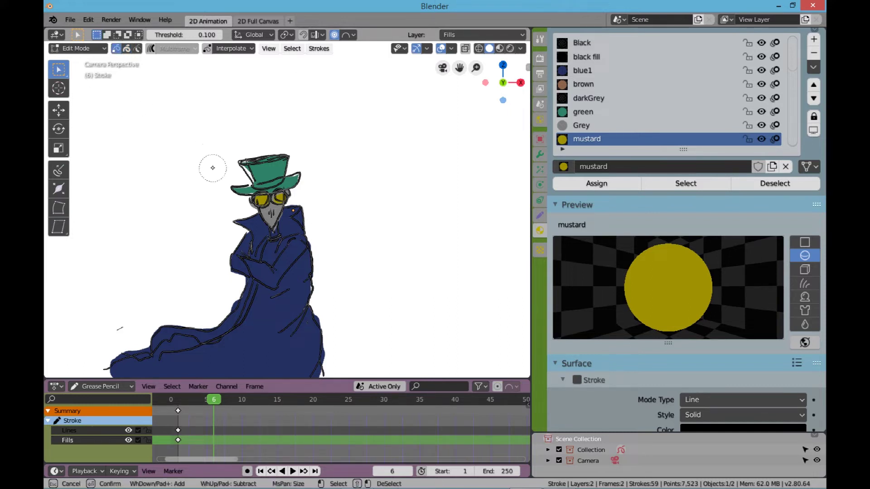
pyautogui.moveTo(212, 172)
pyautogui.mouseDown()
pyautogui.moveTo(267, 168)
pyautogui.moveTo(285, 181)
pyautogui.moveTo(276, 177)
pyautogui.moveTo(287, 211)
pyautogui.moveTo(272, 224)
pyautogui.moveTo(238, 221)
pyautogui.moveTo(290, 209)
pyautogui.moveTo(305, 218)
pyautogui.mouseUp()
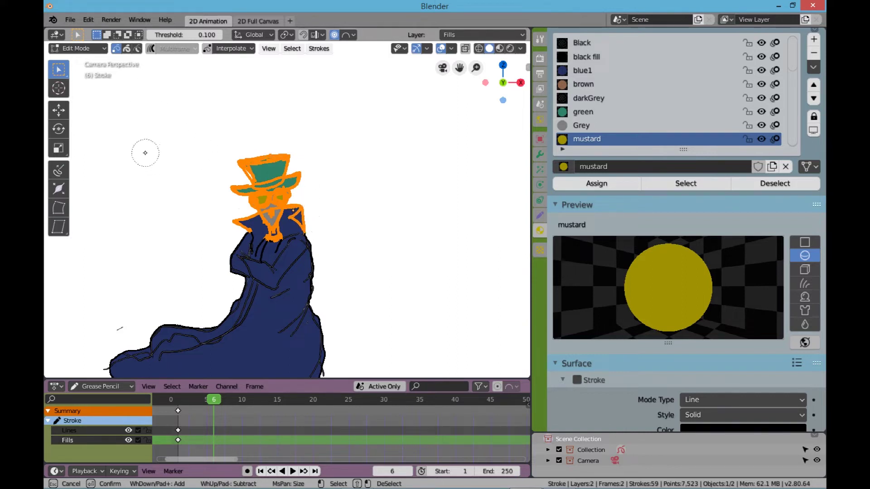
# Finish the circle selection, activate the Bend tool and set the transform orientation to Cursor.
pyautogui.press('Escape')
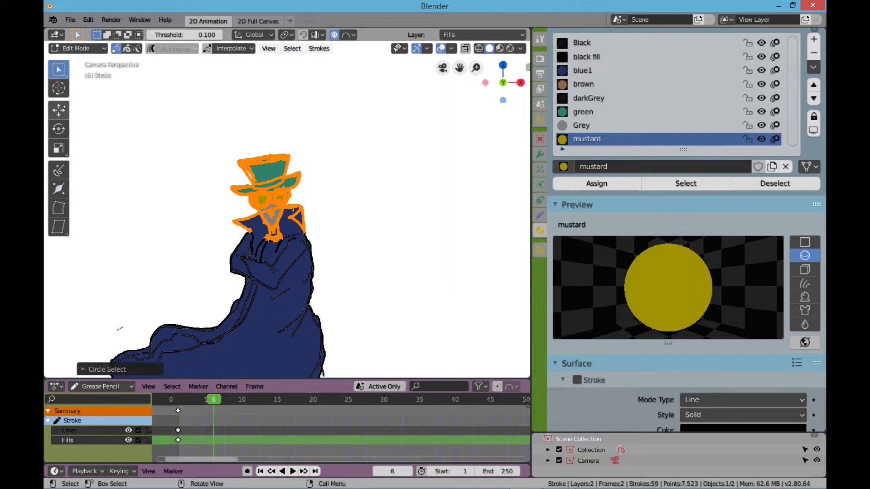
pyautogui.click(63, 209)
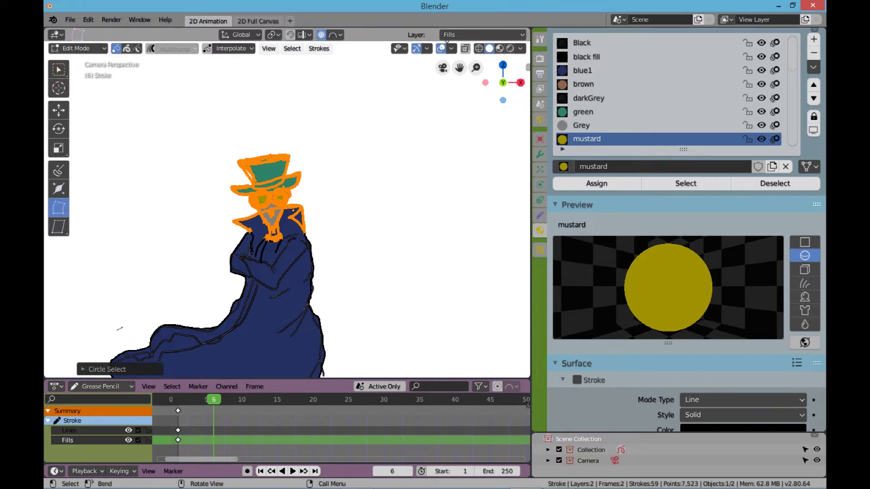
pyautogui.click(319, 48)
pyautogui.click(274, 35)
pyautogui.click(240, 35)
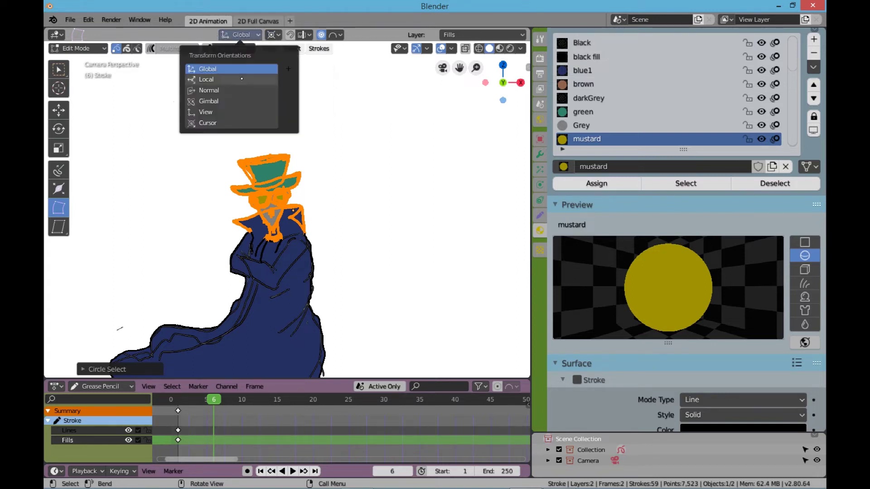
pyautogui.click(218, 123)
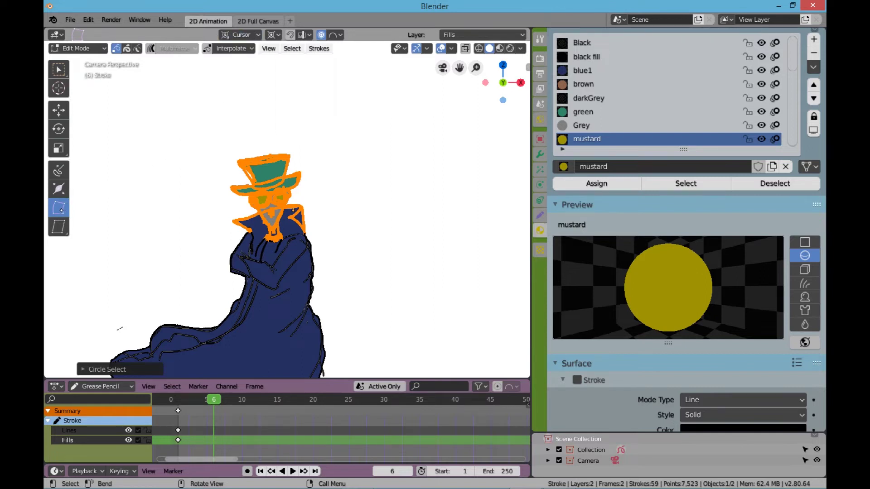
# Bend the selected hat, head and collar at frame 6 so that the character leans to the left.
pyautogui.moveTo(290, 183)
pyautogui.mouseDown()
pyautogui.moveTo(278, 175)
pyautogui.moveTo(293, 172)
pyautogui.moveTo(288, 177)
pyautogui.mouseUp()
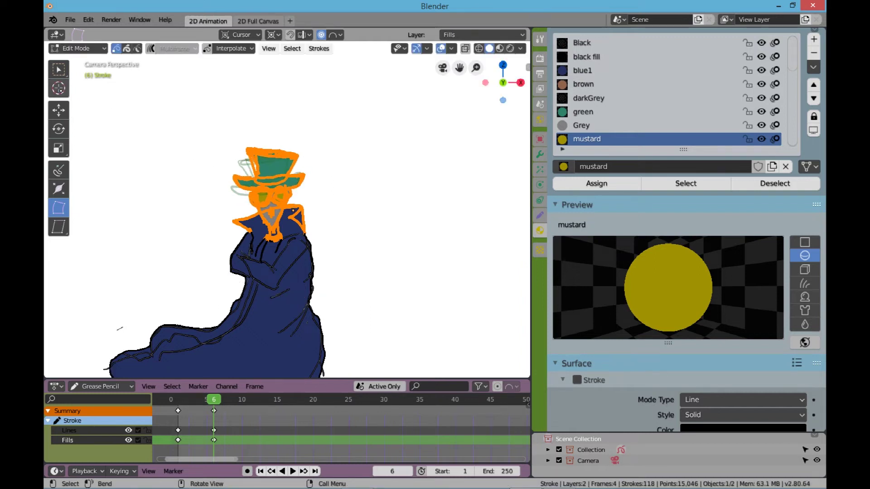
pyautogui.click(58, 88)
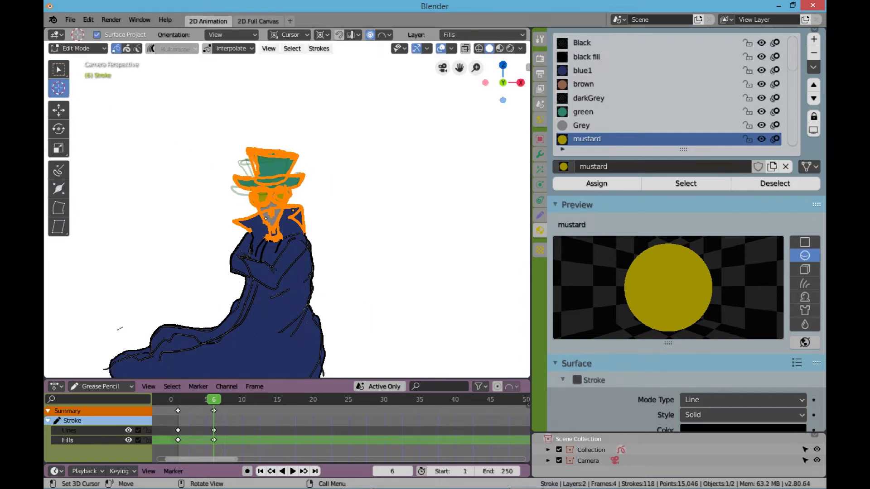
pyautogui.click(58, 208)
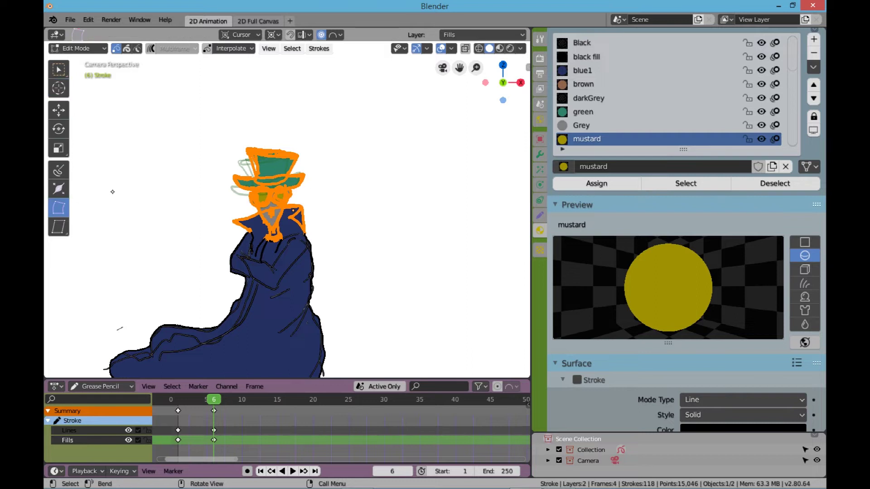
pyautogui.moveTo(280, 145)
pyautogui.mouseDown()
pyautogui.moveTo(270, 140)
pyautogui.moveTo(281, 138)
pyautogui.moveTo(255, 137)
pyautogui.moveTo(240, 148)
pyautogui.moveTo(281, 140)
pyautogui.moveTo(232, 147)
pyautogui.moveTo(250, 160)
pyautogui.mouseUp()
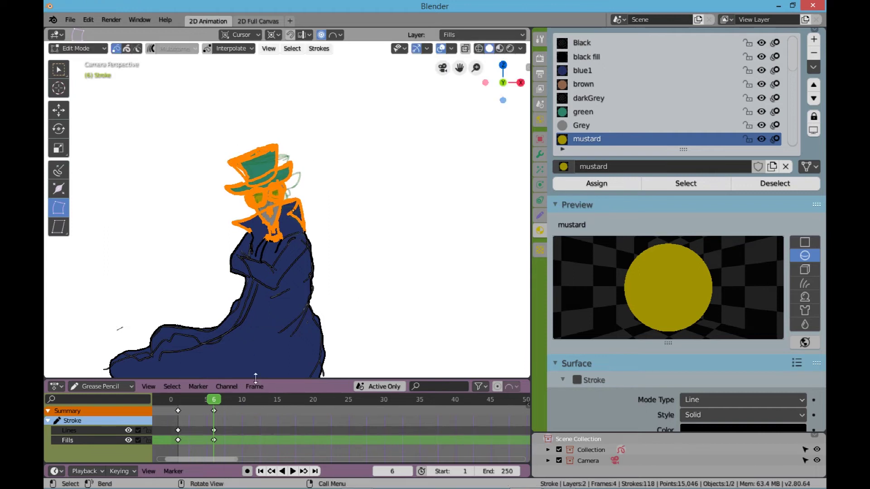
# Bend the selected head and hat to the right at frame 11 and back to the left at frame 18.
pyautogui.click(249, 401)
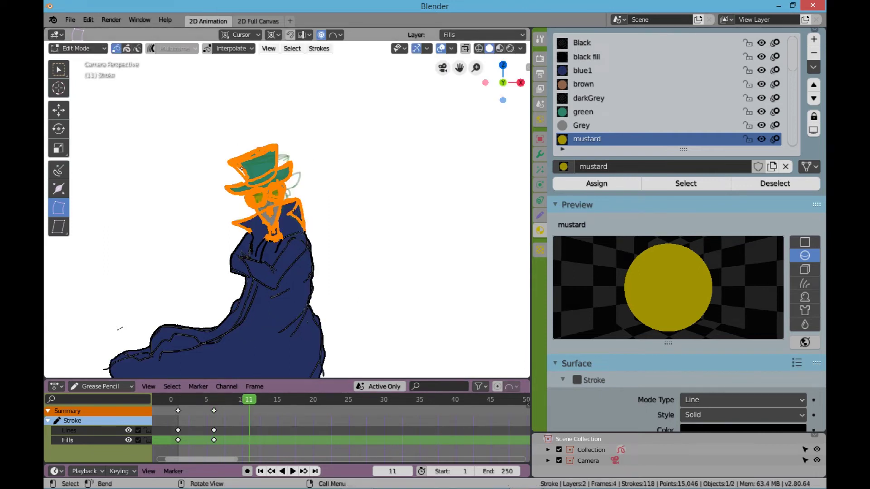
pyautogui.moveTo(265, 158)
pyautogui.mouseDown()
pyautogui.moveTo(254, 150)
pyautogui.moveTo(269, 146)
pyautogui.moveTo(286, 156)
pyautogui.mouseUp()
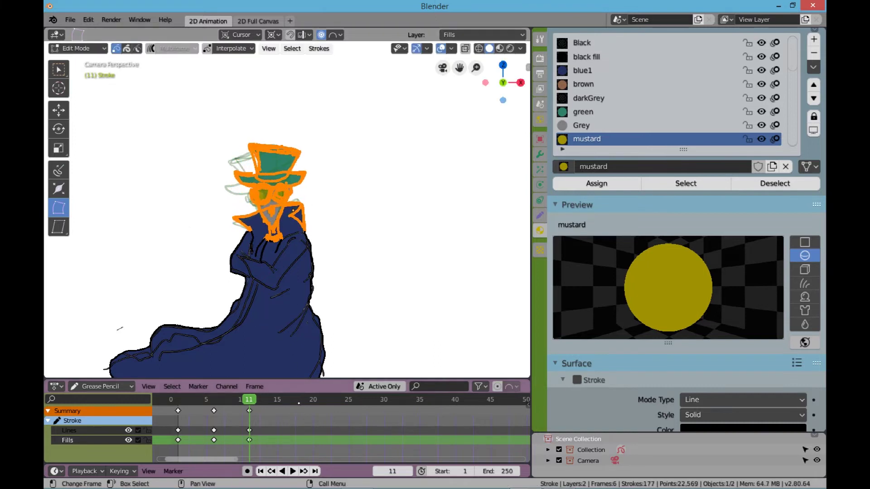
pyautogui.click(301, 401)
pyautogui.moveTo(267, 238); pyautogui.dragTo(247, 235)
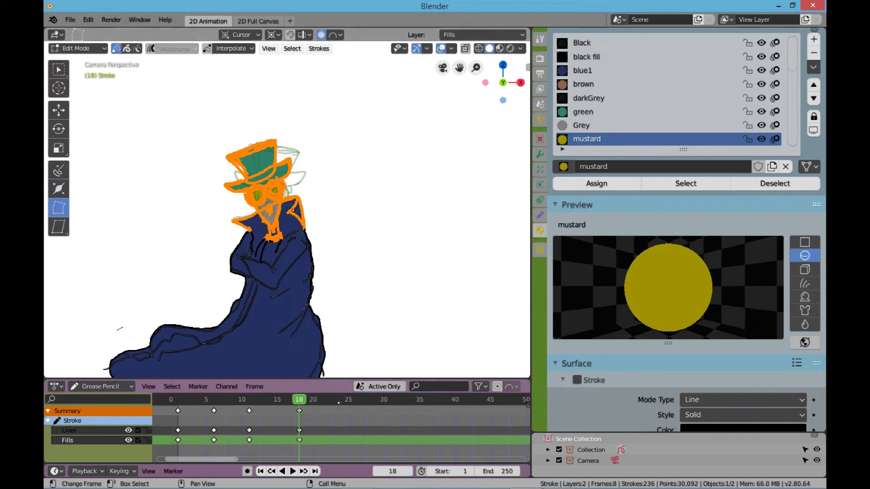
# Bend the selected head and hat to the right at frame 23 and to the left at frame 28.
pyautogui.click(335, 400)
pyautogui.moveTo(290, 218); pyautogui.dragTo(320, 223)
pyautogui.press('space')
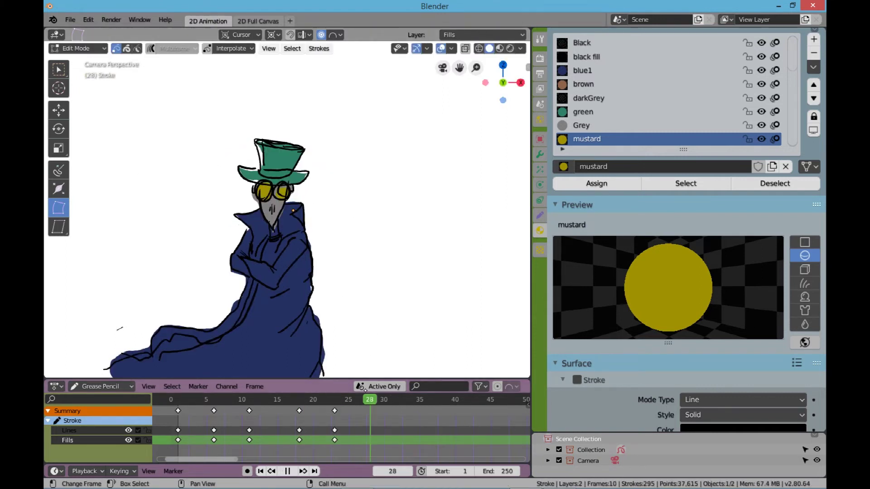
pyautogui.press('space')
pyautogui.moveTo(282, 150); pyautogui.dragTo(235, 159)
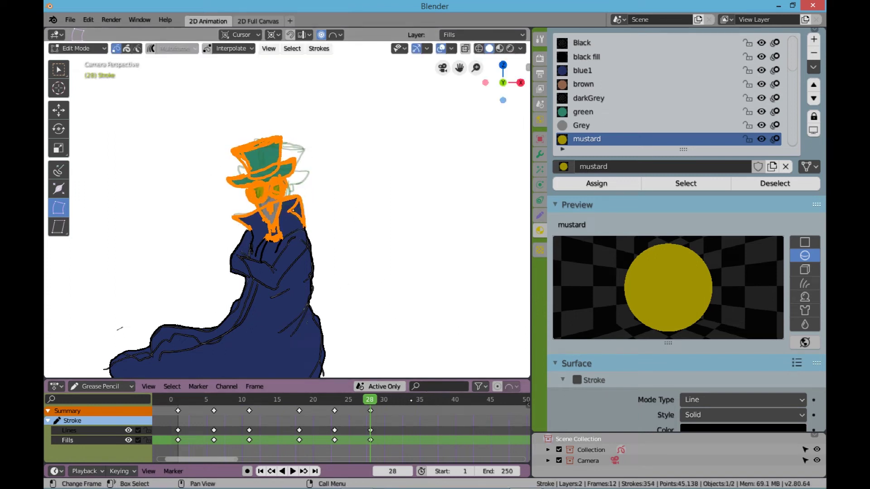
# Bend the selected head and hat further left at frame 34 and to the right at frame 38.
pyautogui.click(411, 401)
pyautogui.moveTo(265, 167); pyautogui.dragTo(306, 184)
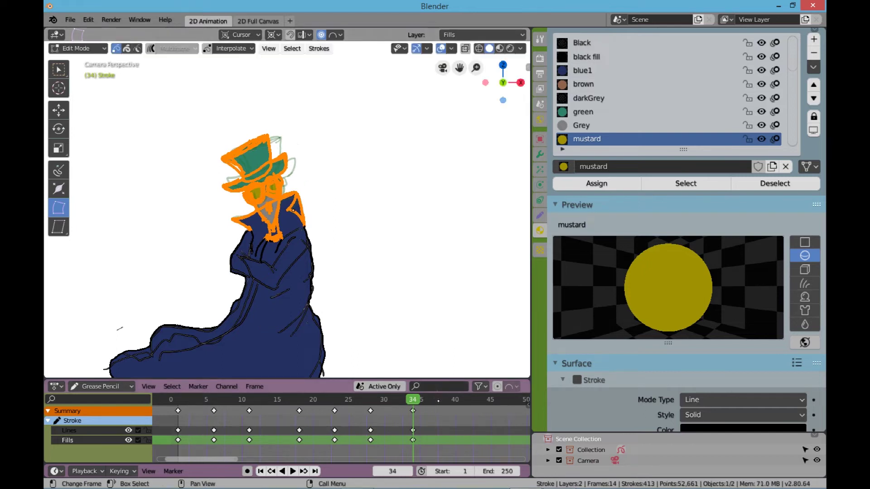
pyautogui.click(438, 401)
pyautogui.moveTo(256, 173); pyautogui.dragTo(352, 210)
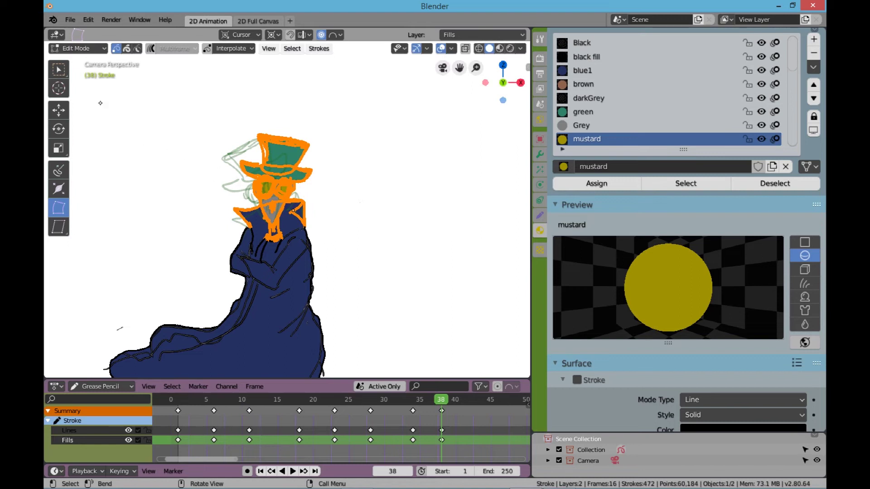
# Deselect all the points and switch the grease pencil object to Draw mode.
pyautogui.press('w')
pyautogui.click(159, 154)
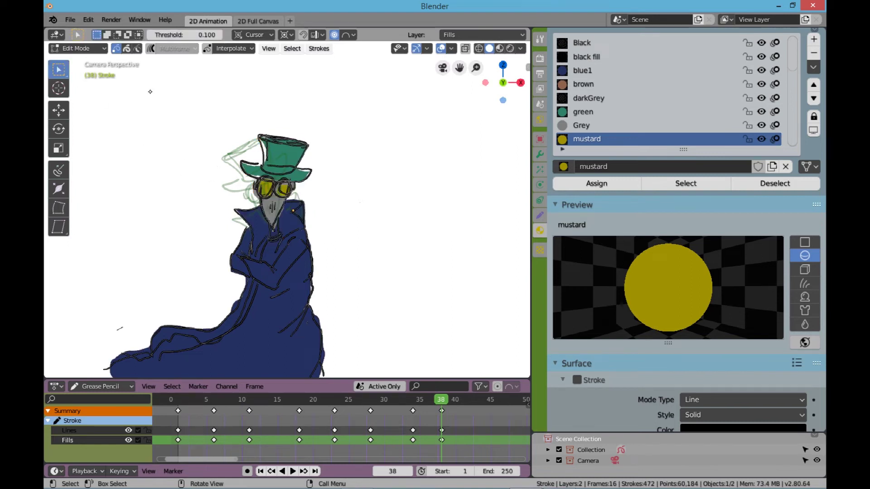
pyautogui.click(90, 50)
pyautogui.click(93, 97)
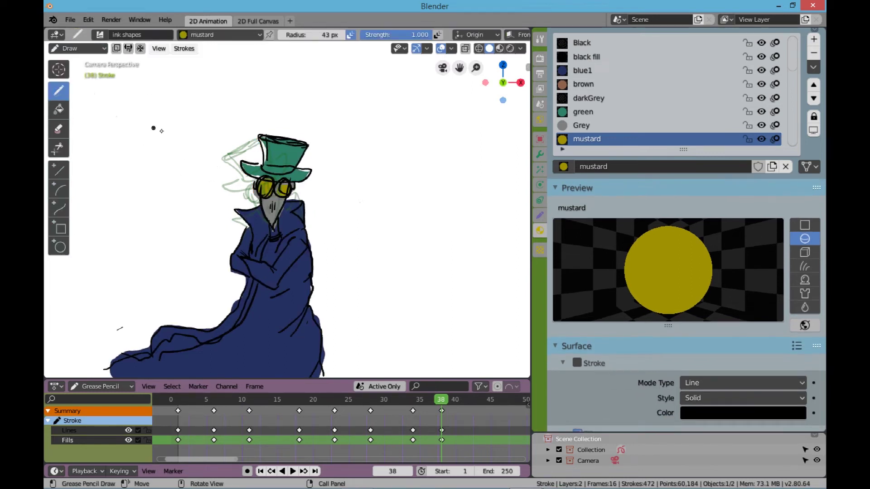
# Play the head-tilting animation from the first frame to check its motion, and return to frame 1.
pyautogui.press('space')
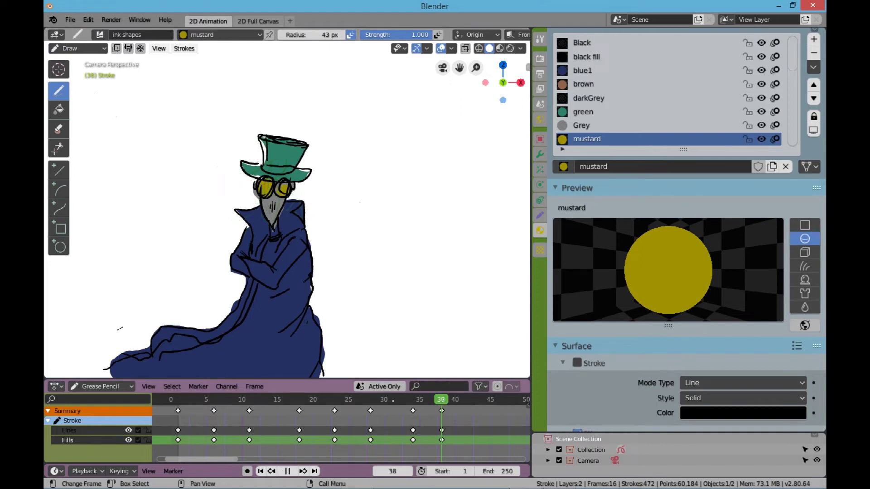
pyautogui.click(393, 401)
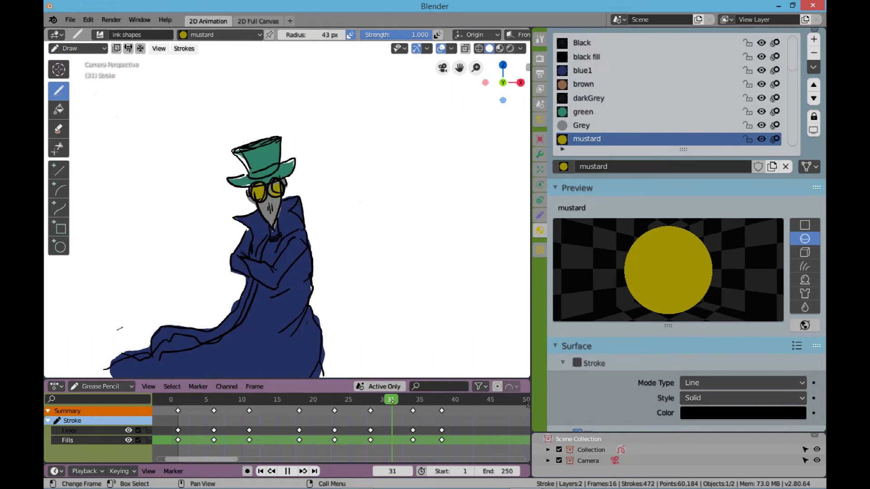
pyautogui.click(260, 471)
pyautogui.click(288, 472)
pyautogui.click(292, 471)
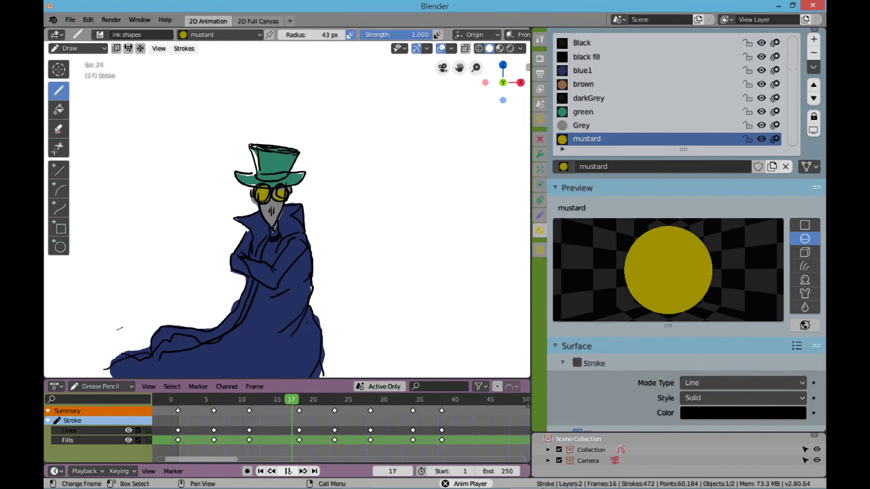
pyautogui.click(287, 472)
pyautogui.click(262, 471)
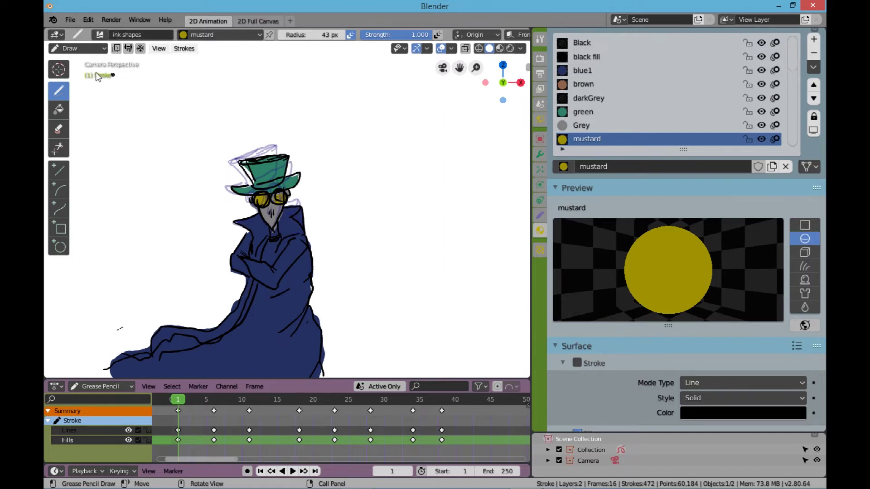
# Generate in-between frames for the Lines layer from frame 3 with Interpolate Sequence, keeping the Fills layer hidden.
pyautogui.click(192, 400)
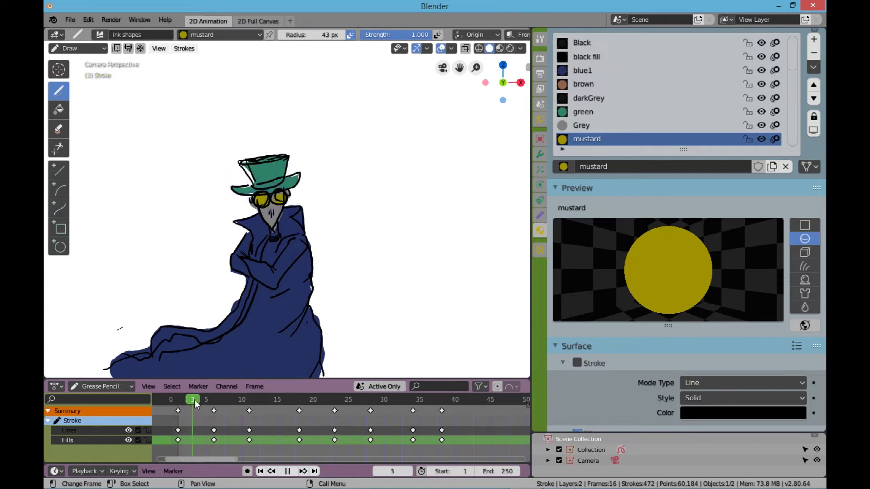
pyautogui.click(188, 48)
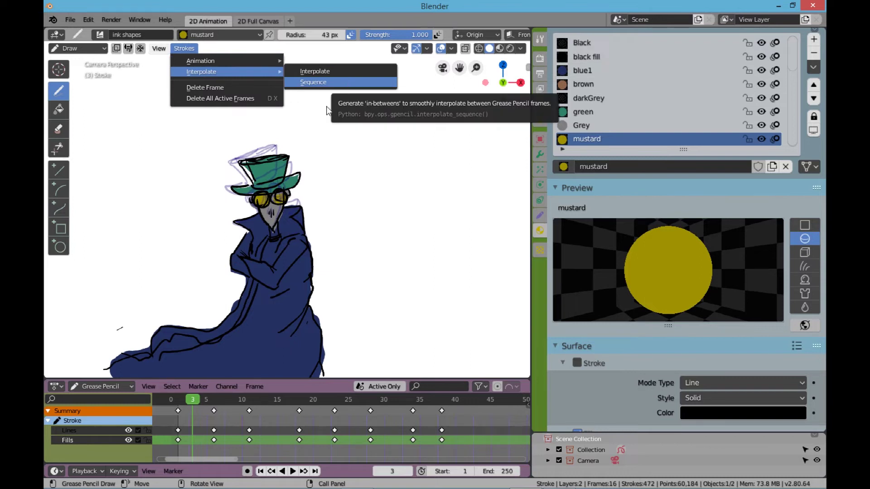
pyautogui.click(346, 82)
pyautogui.click(110, 430)
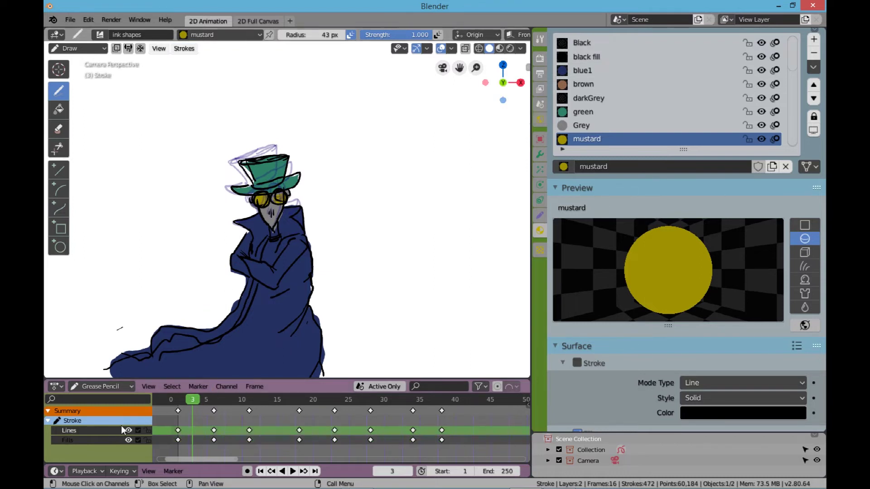
pyautogui.click(128, 440)
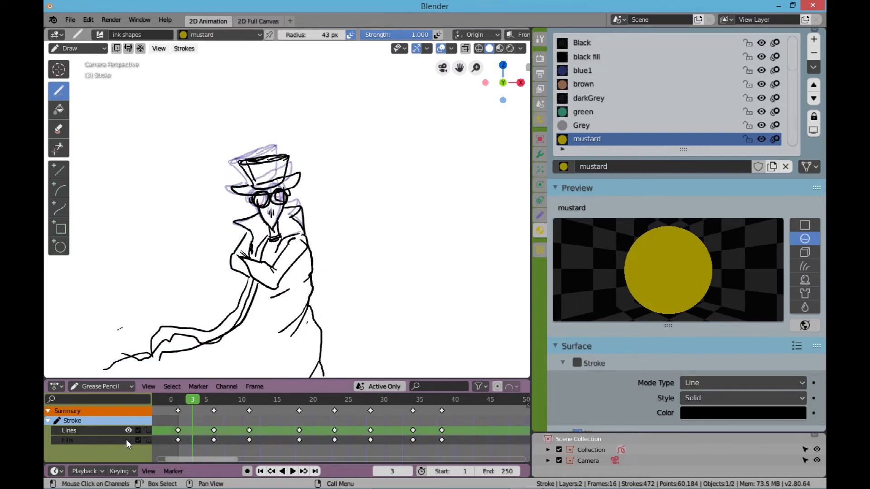
pyautogui.click(185, 48)
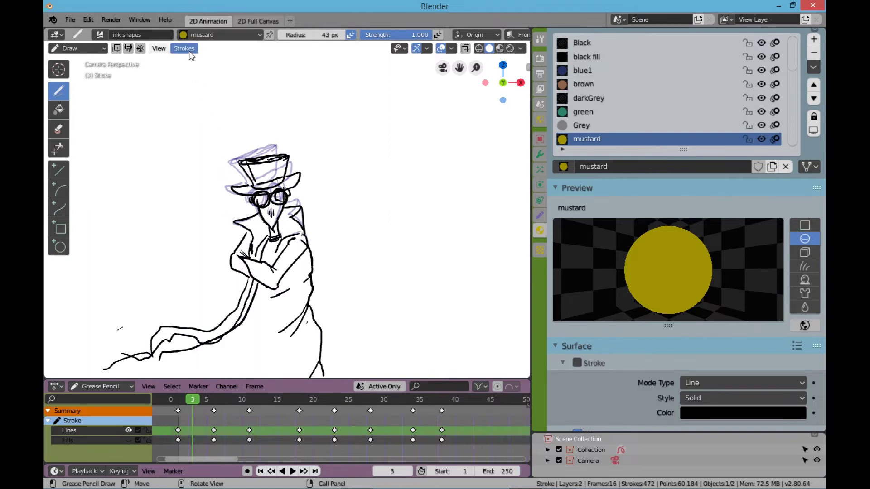
pyautogui.moveTo(243, 71)
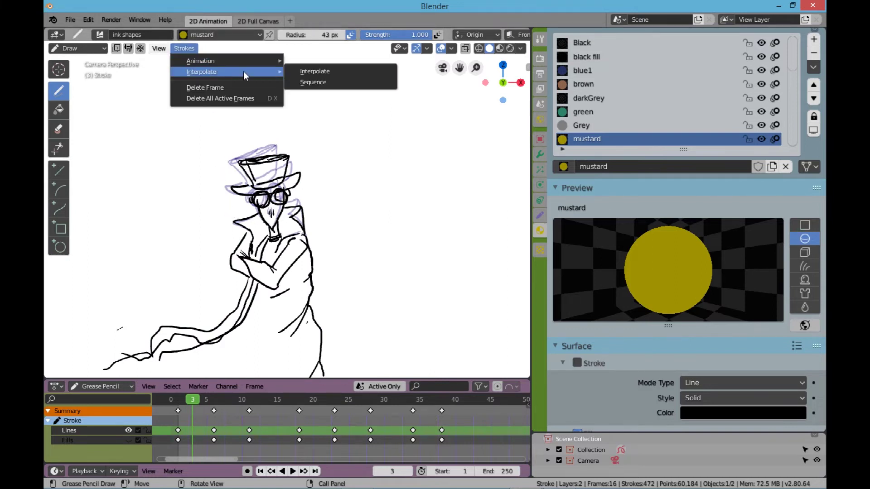
pyautogui.click(352, 80)
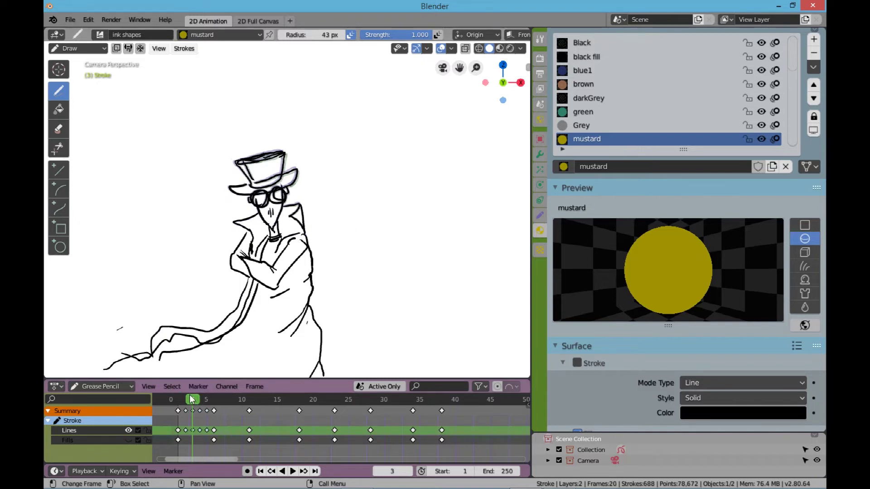
# Check the interpolated motion of the Lines layer by moving through the timeline up to frame 9.
pyautogui.press('space')
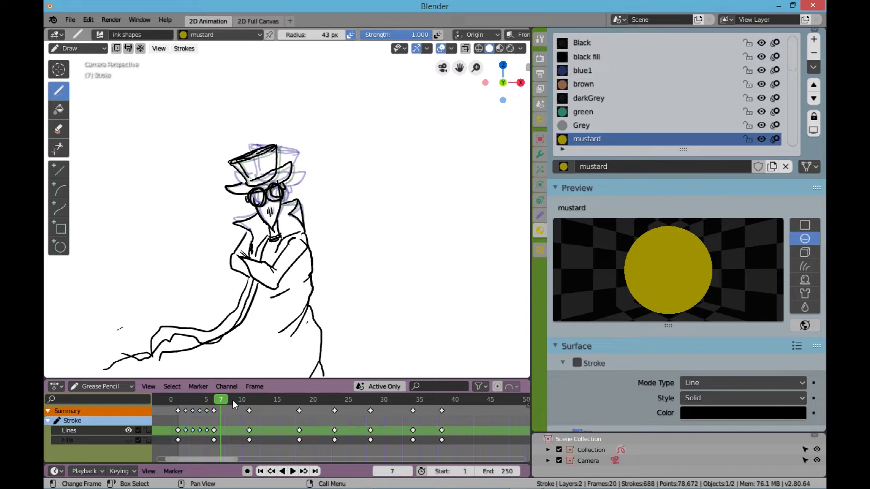
pyautogui.press('space')
pyautogui.click(180, 50)
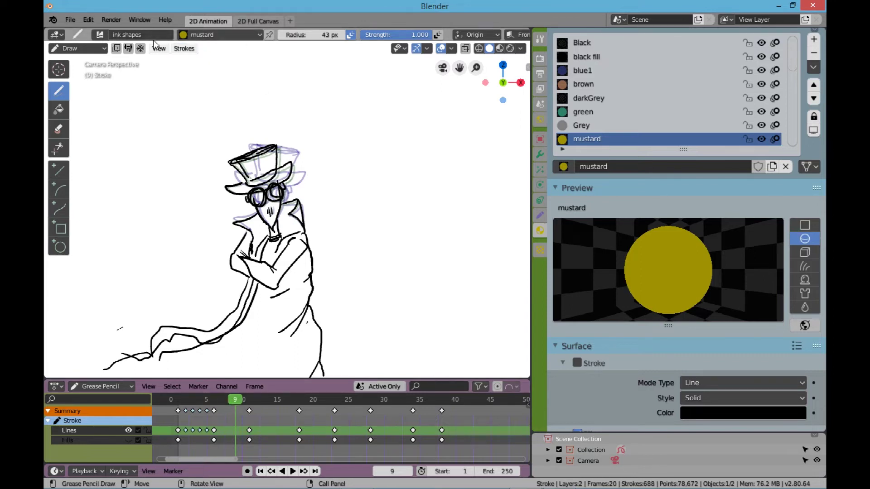
# Show the Fills layer, make it active and generate its in-betweens from frame 4 with Interpolate Sequence.
pyautogui.click(126, 440)
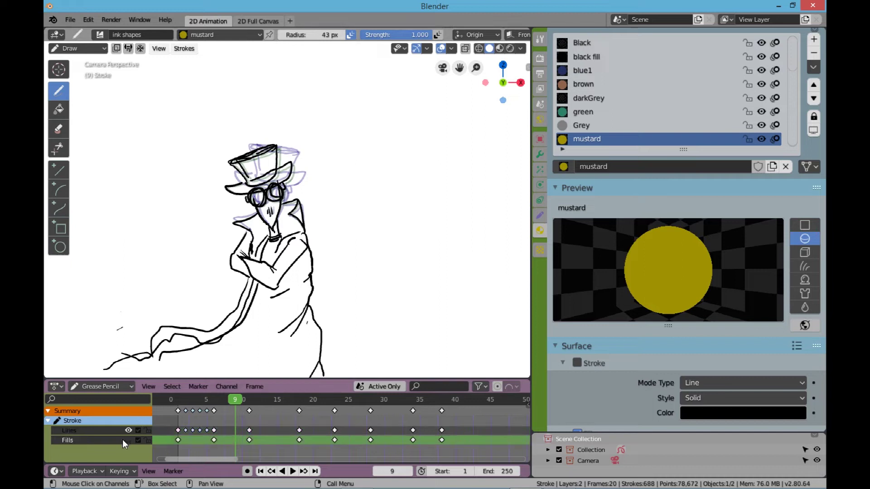
pyautogui.click(128, 440)
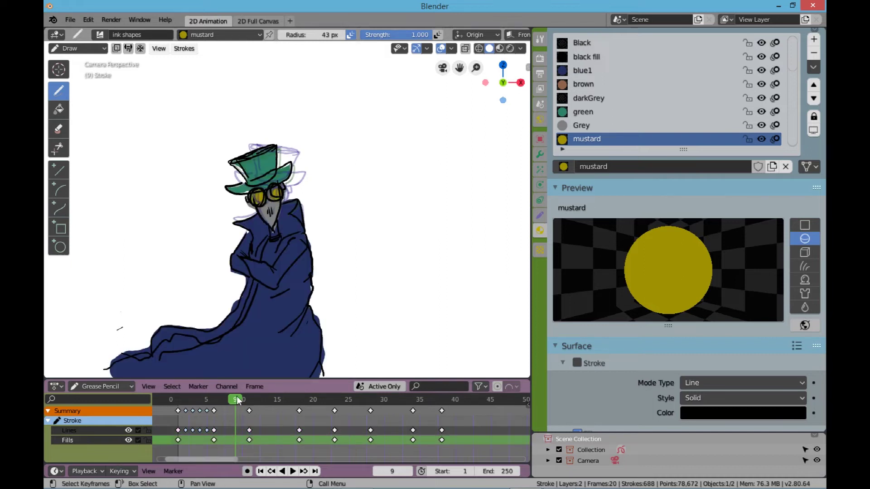
pyautogui.moveTo(209, 396); pyautogui.dragTo(198, 402)
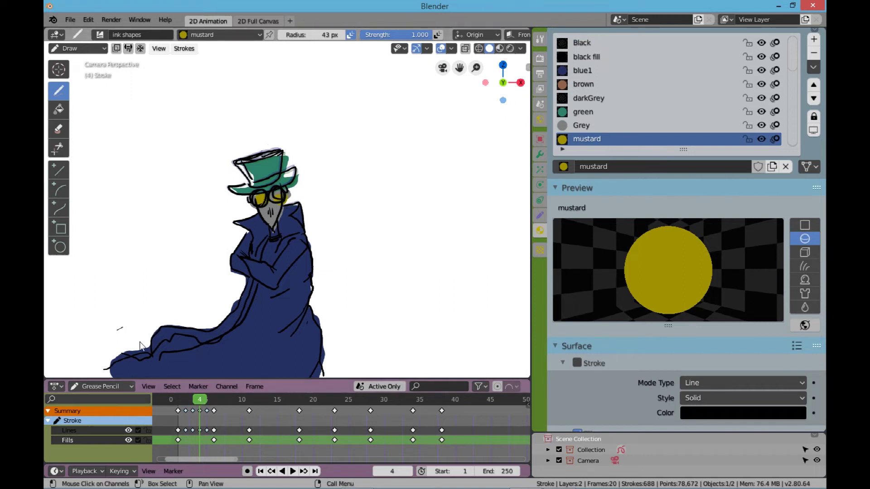
pyautogui.click(190, 48)
pyautogui.moveTo(210, 72)
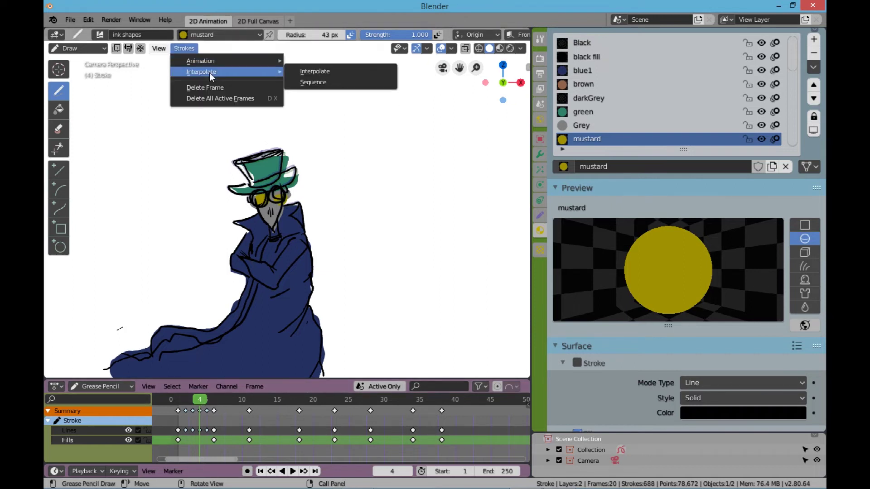
pyautogui.click(324, 82)
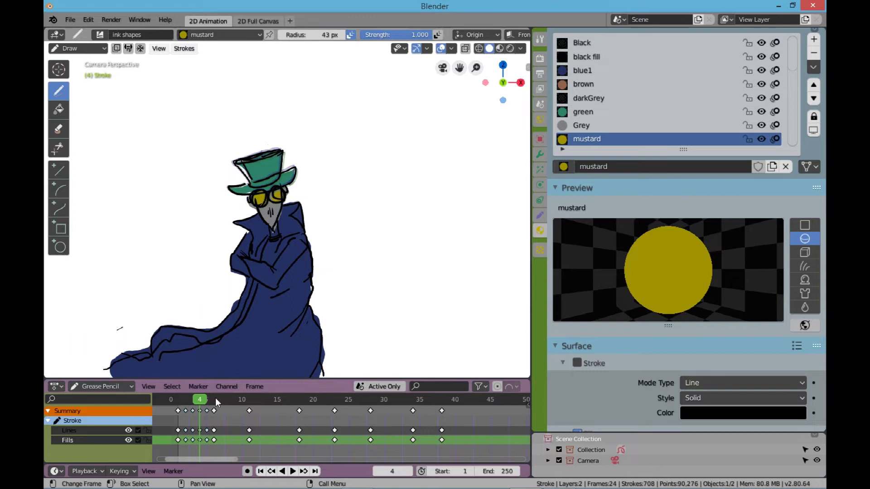
# Generate in-betweens at frame 8 for the Fills layer and the Lines layer with Interpolate Sequence.
pyautogui.click(231, 396)
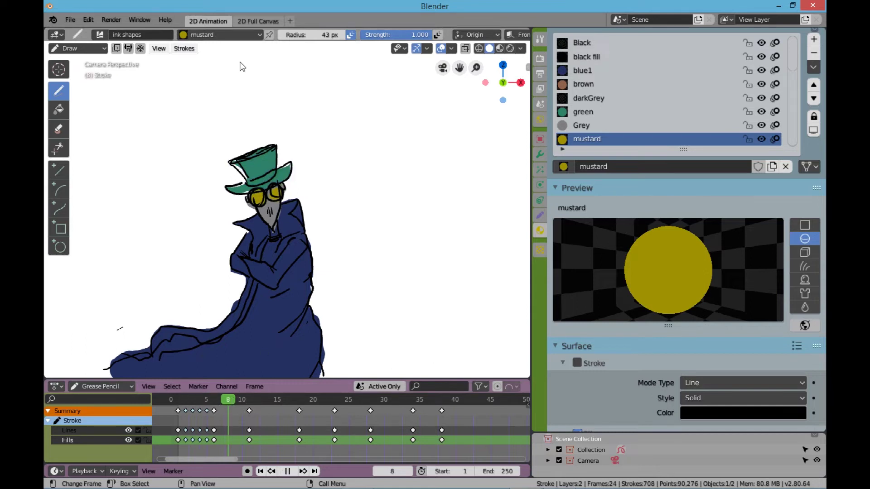
pyautogui.click(187, 50)
pyautogui.moveTo(228, 73)
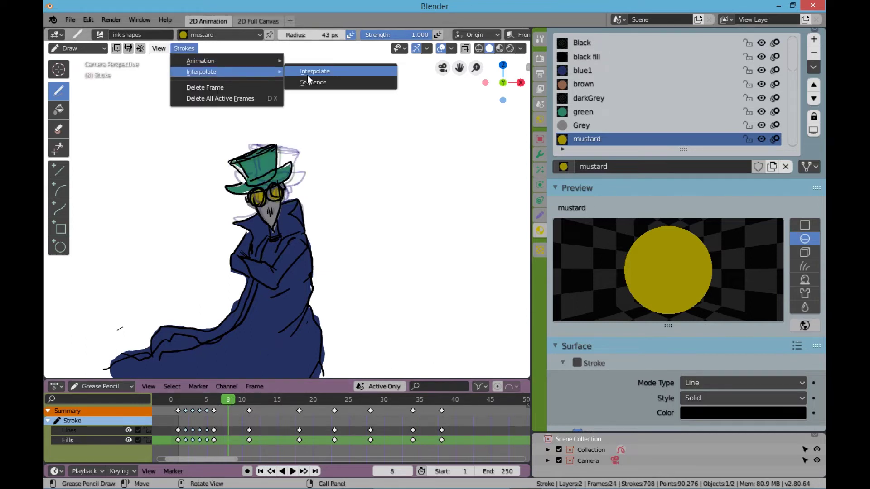
pyautogui.click(309, 81)
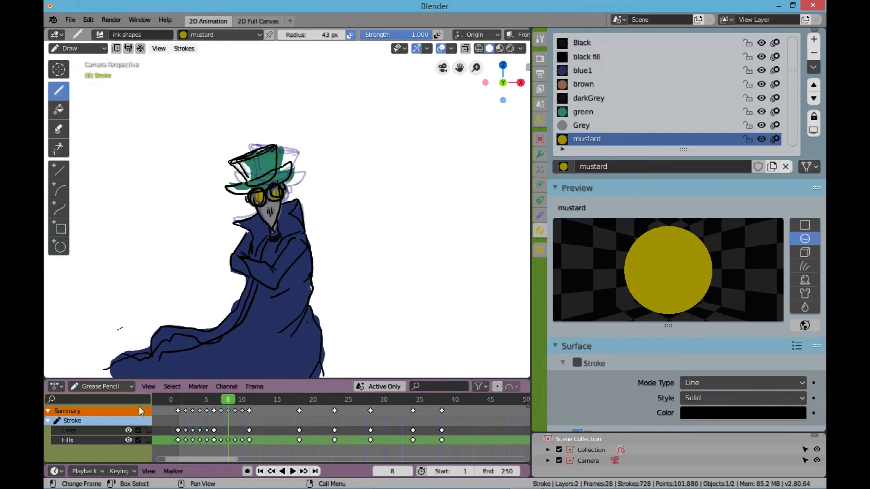
pyautogui.click(92, 431)
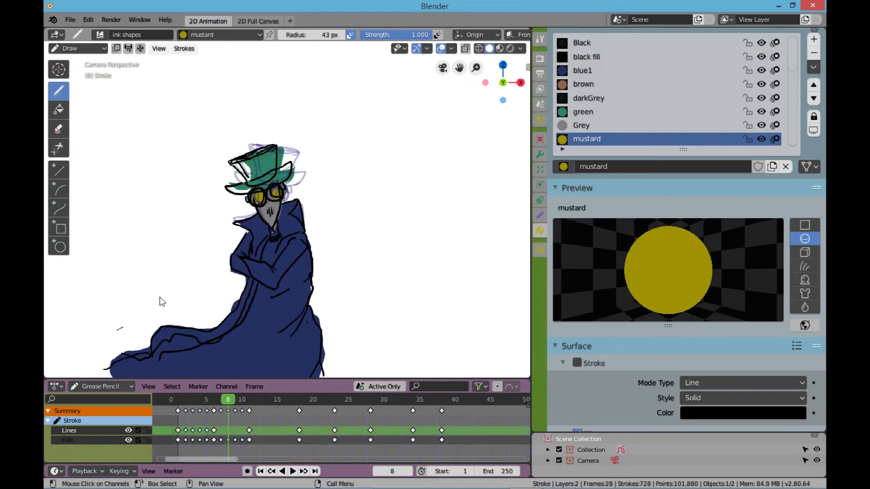
pyautogui.click(184, 49)
pyautogui.moveTo(213, 72)
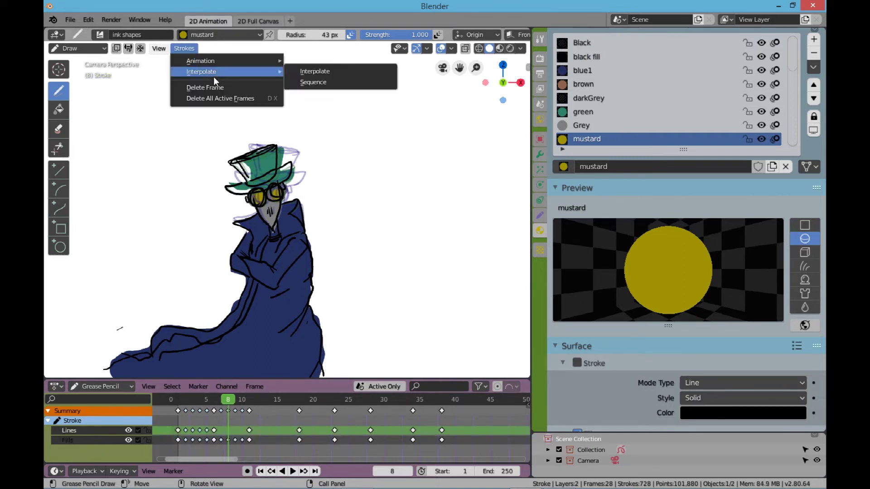
pyautogui.click(305, 81)
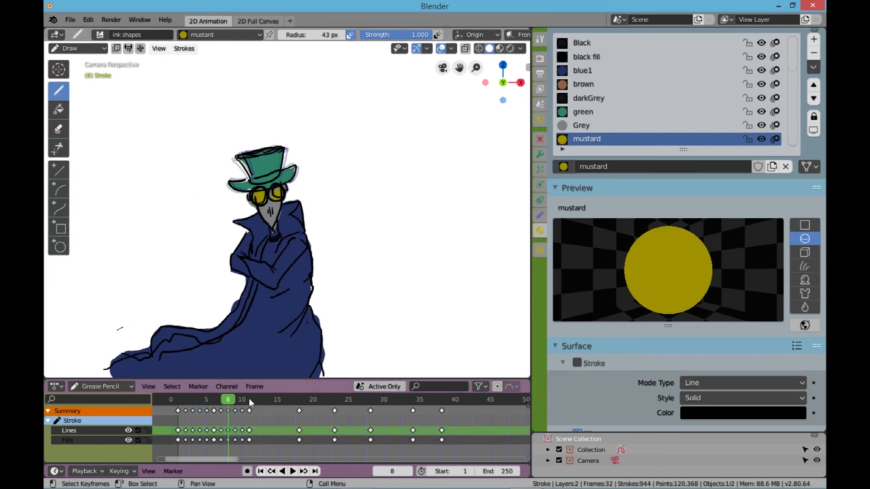
# Run Interpolate Sequence at frame 14 on the Lines layer and on the Fills layer.
pyautogui.click(271, 400)
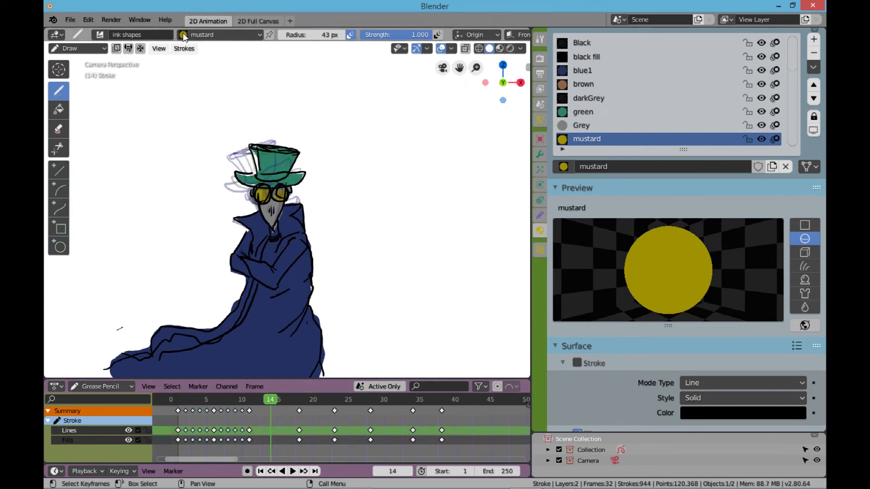
pyautogui.click(189, 48)
pyautogui.moveTo(273, 73)
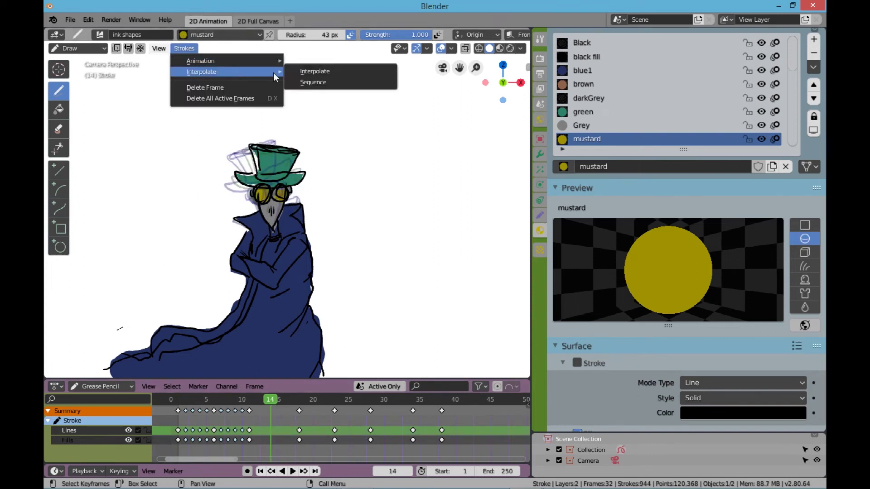
pyautogui.click(319, 83)
pyautogui.click(89, 439)
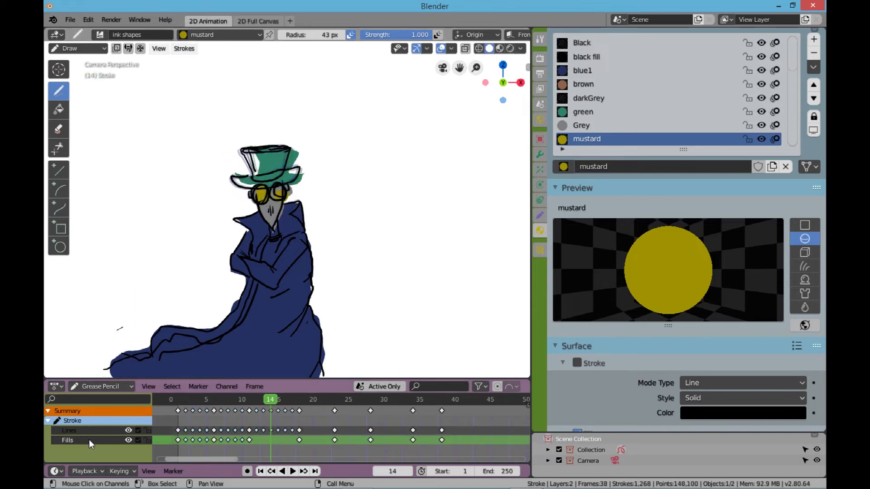
pyautogui.click(189, 49)
pyautogui.moveTo(244, 74)
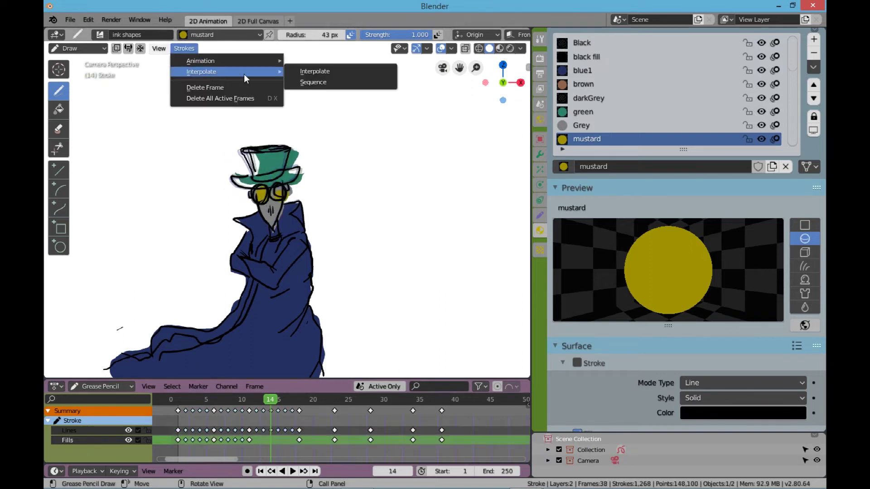
pyautogui.click(327, 83)
# Fill the keyframe gap around frame 21 with Interpolate Sequence, first on the Fills layer and second on Lines.
pyautogui.click(322, 401)
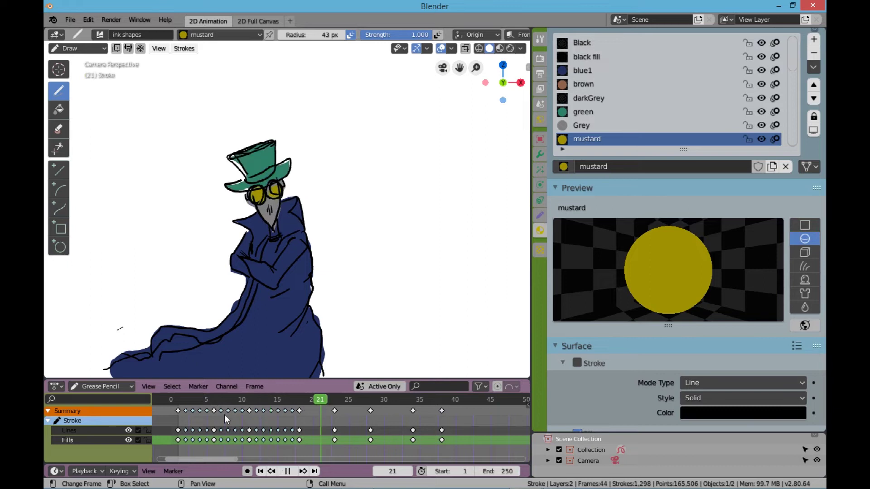
pyautogui.click(189, 48)
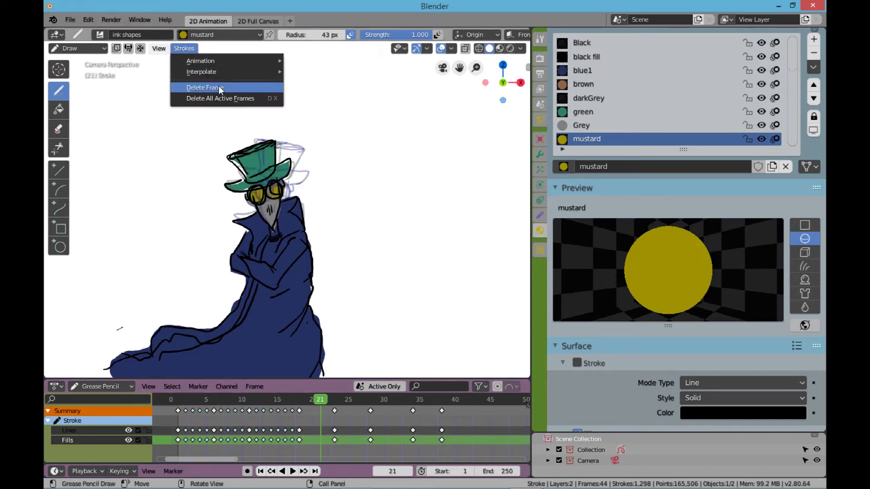
pyautogui.moveTo(235, 69)
pyautogui.click(317, 79)
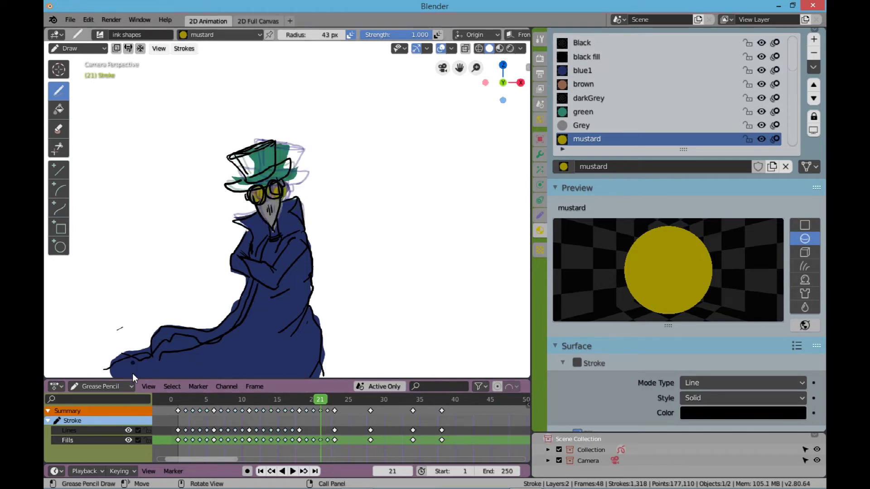
pyautogui.click(88, 430)
pyautogui.click(184, 48)
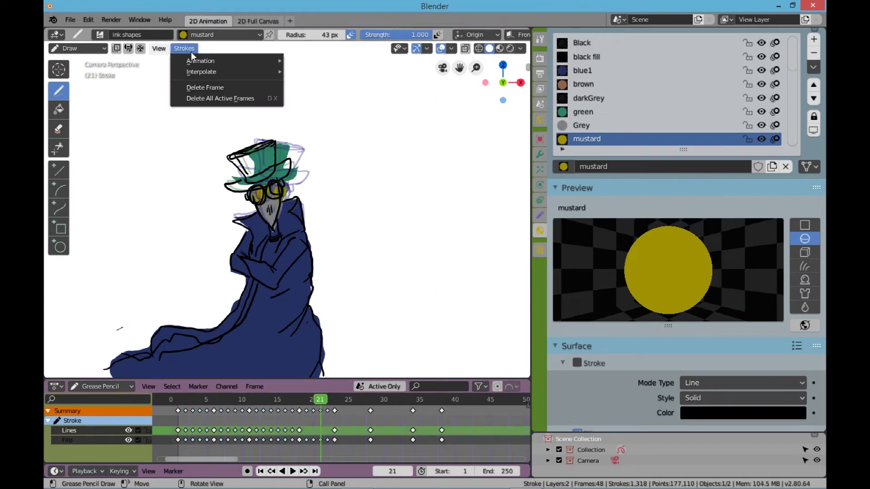
pyautogui.moveTo(198, 71)
pyautogui.click(327, 79)
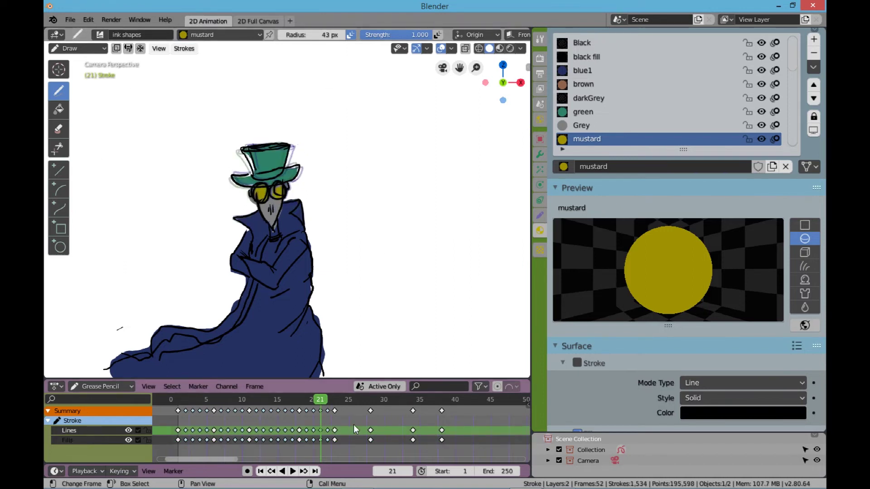
# Create the in-between frames around frame 25 for Lines and Fills with Interpolate Sequence.
pyautogui.click(351, 402)
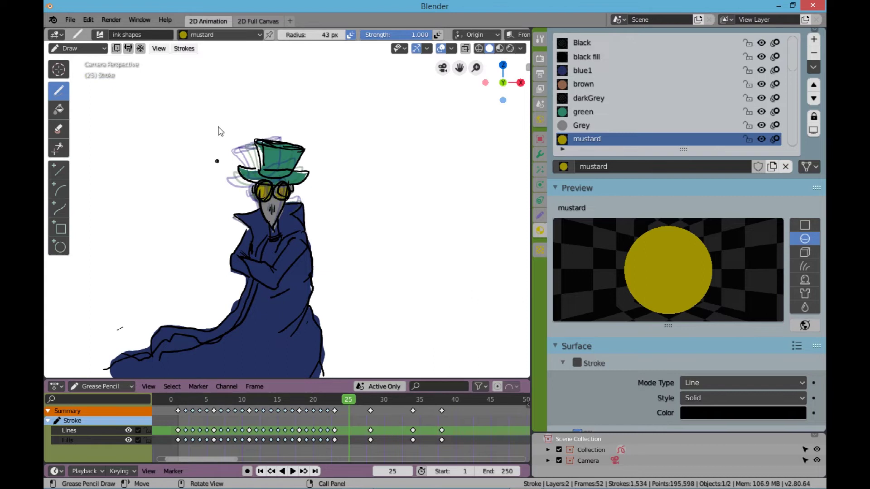
pyautogui.click(184, 49)
pyautogui.moveTo(208, 72)
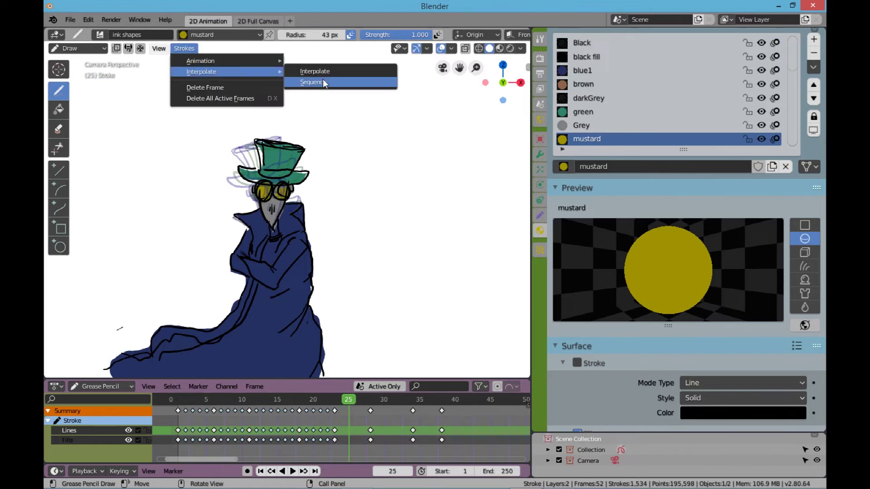
pyautogui.click(323, 83)
pyautogui.click(108, 440)
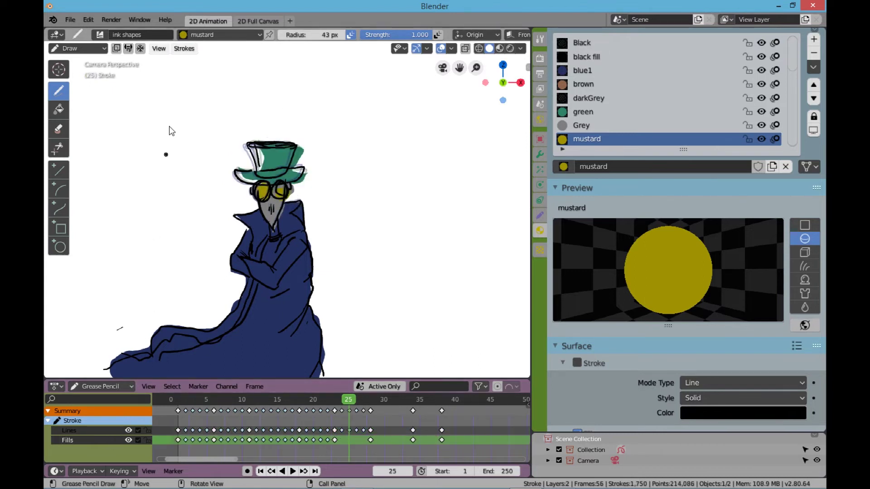
pyautogui.click(184, 49)
pyautogui.moveTo(229, 69)
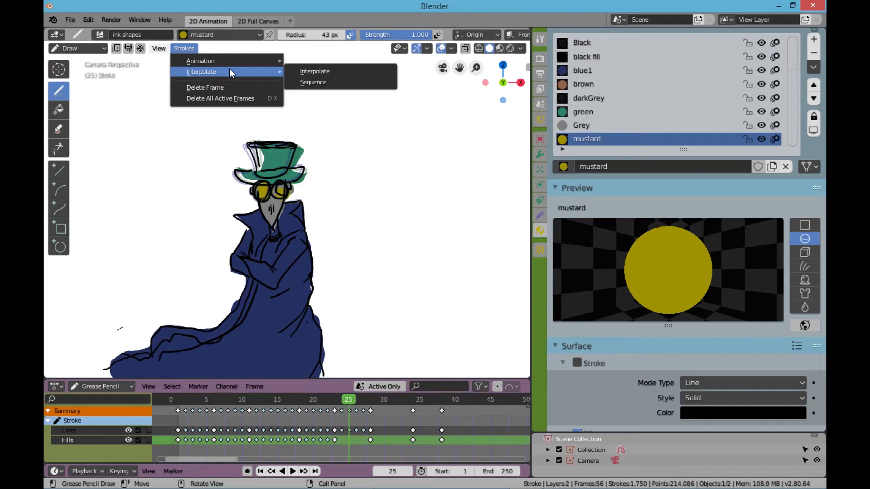
pyautogui.click(326, 82)
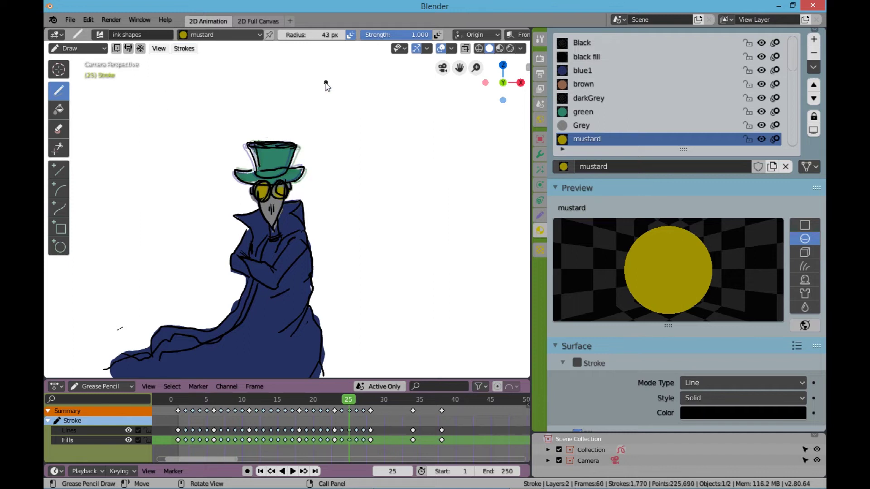
# Interpolate the sequence at frame 32 for the Fills layer and the Lines layer.
pyautogui.click(397, 399)
pyautogui.press('Escape')
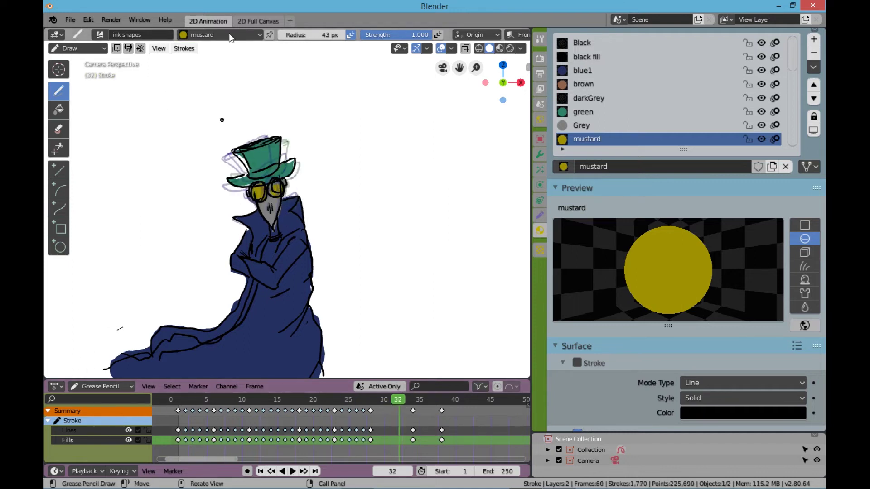
pyautogui.click(184, 49)
pyautogui.moveTo(236, 73)
pyautogui.click(316, 81)
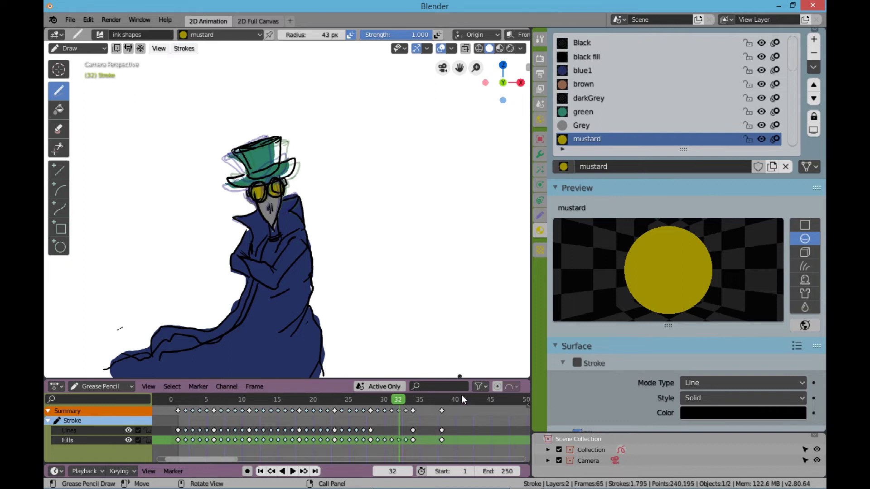
pyautogui.click(100, 428)
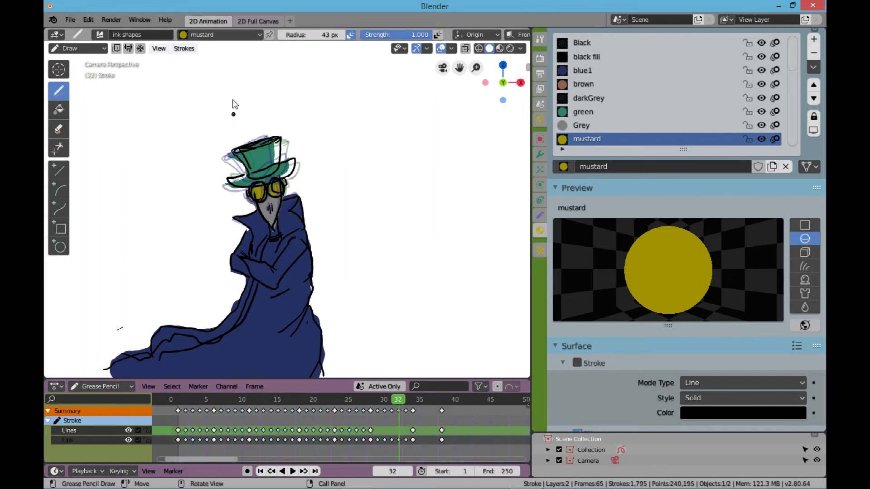
pyautogui.click(184, 48)
pyautogui.moveTo(221, 74)
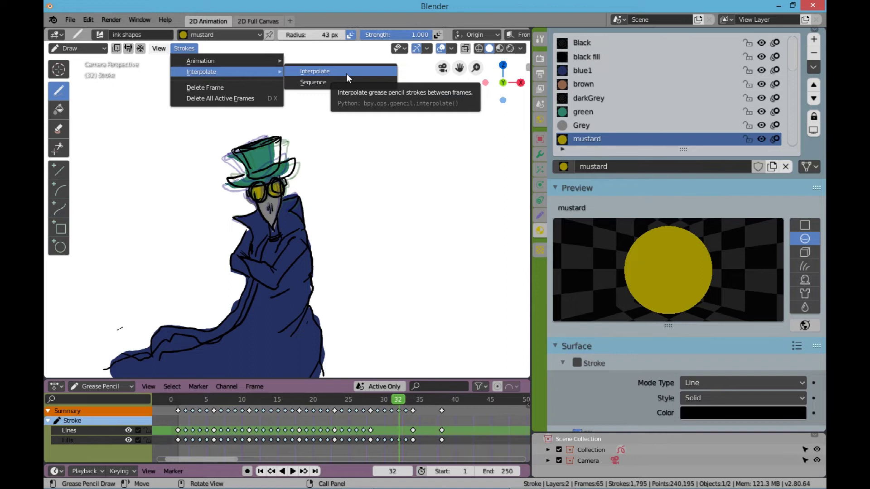
pyautogui.click(326, 85)
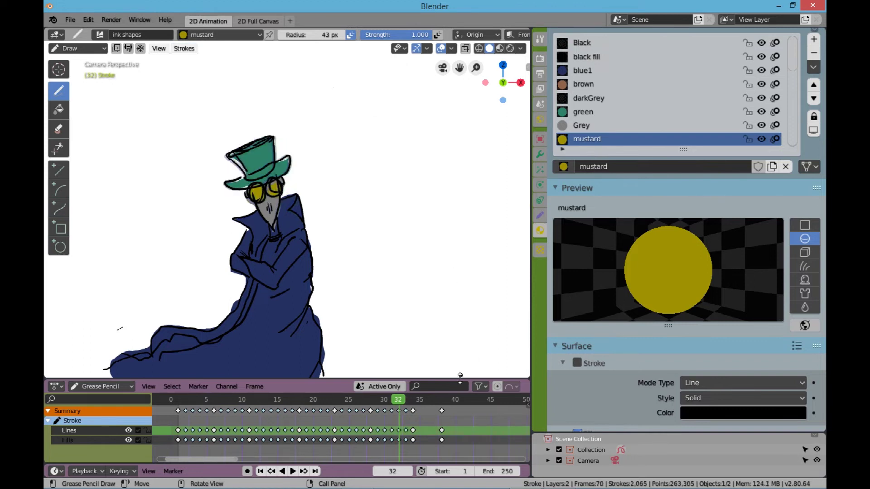
# Advance to frame 36 and generate the Lines layer's in-betweens there with Interpolate Sequence.
pyautogui.press('space')
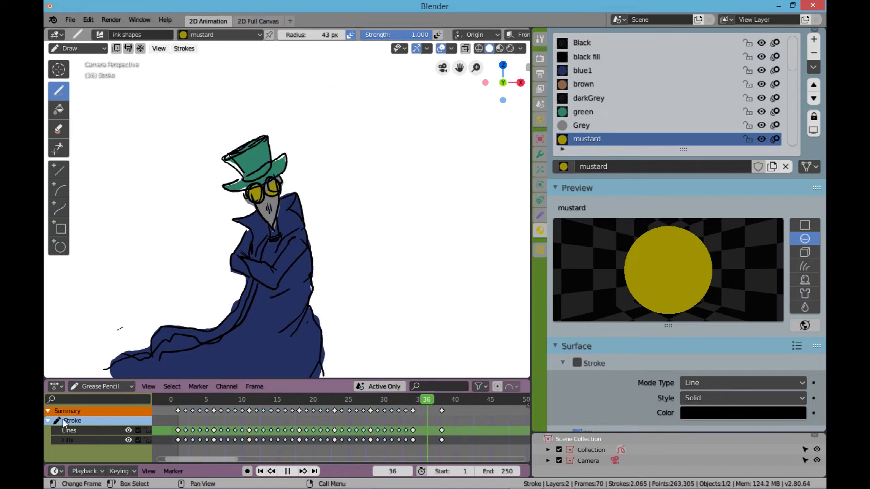
pyautogui.press('space')
pyautogui.click(184, 48)
pyautogui.moveTo(204, 71)
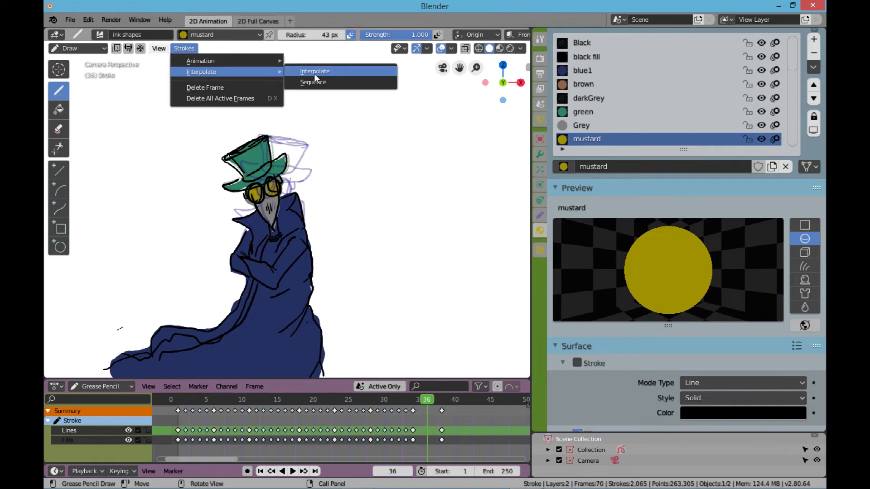
pyautogui.click(319, 81)
# Try to run Interpolate Sequence on the Lines layer again at frame 36.
pyautogui.click(89, 439)
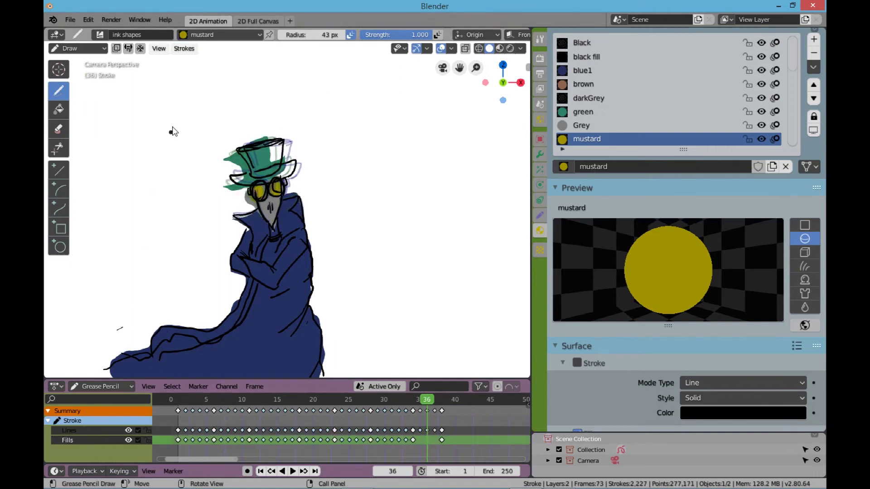
pyautogui.click(184, 48)
pyautogui.click(88, 430)
pyautogui.click(186, 48)
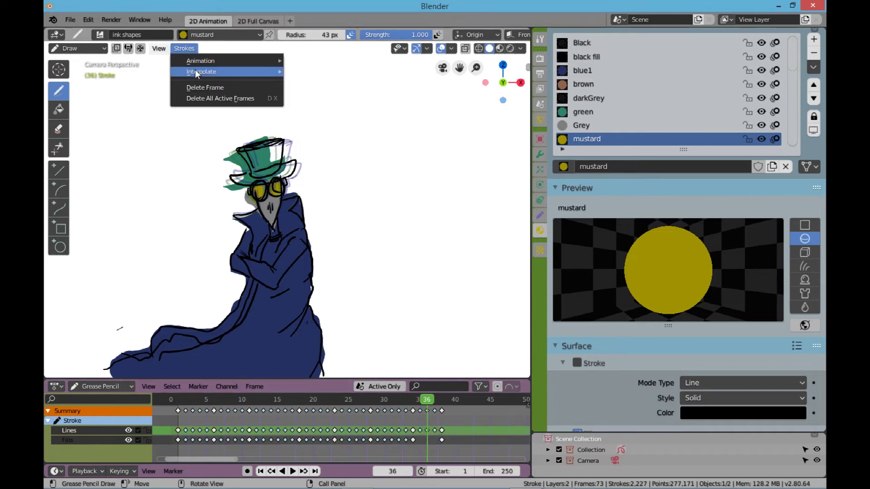
pyautogui.moveTo(196, 71)
pyautogui.click(323, 83)
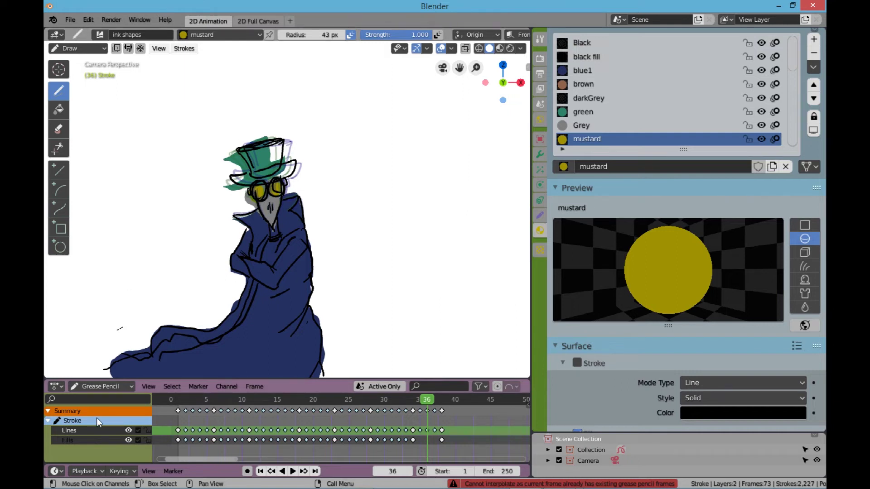
# Make the Fills layer active and generate its in-betweens at frame 36 with Interpolate Sequence.
pyautogui.click(92, 439)
pyautogui.click(184, 49)
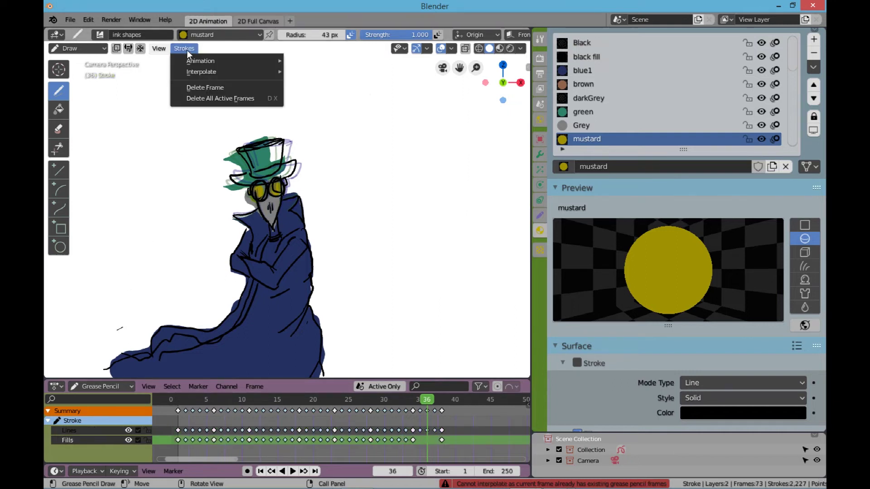
pyautogui.moveTo(212, 73)
pyautogui.click(314, 82)
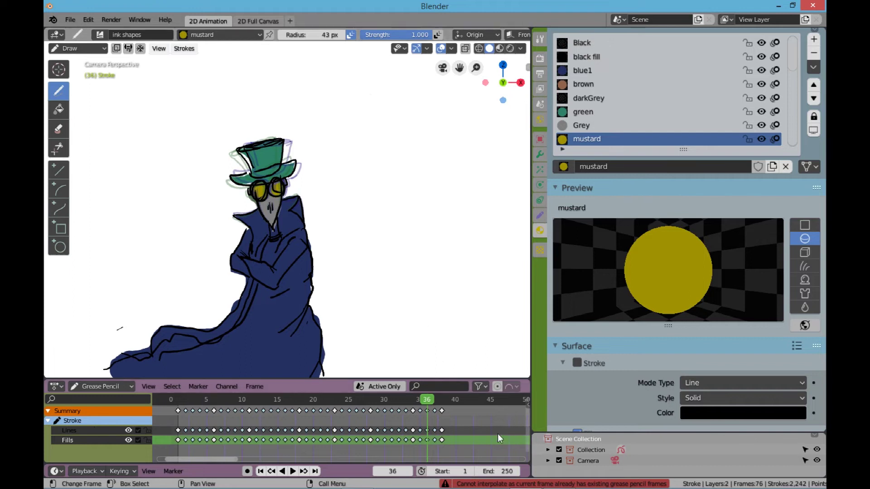
# Return to frame 1 and play the fully interpolated animation to check the head's motion.
pyautogui.click(341, 398)
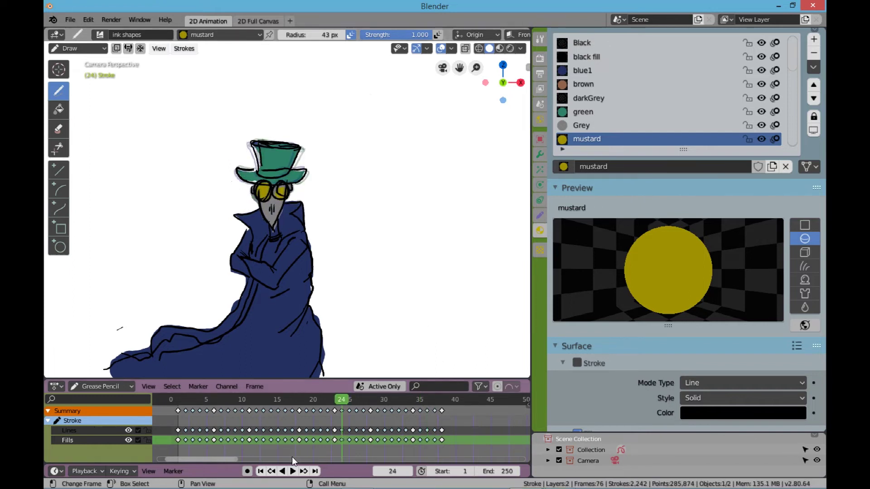
pyautogui.click(261, 472)
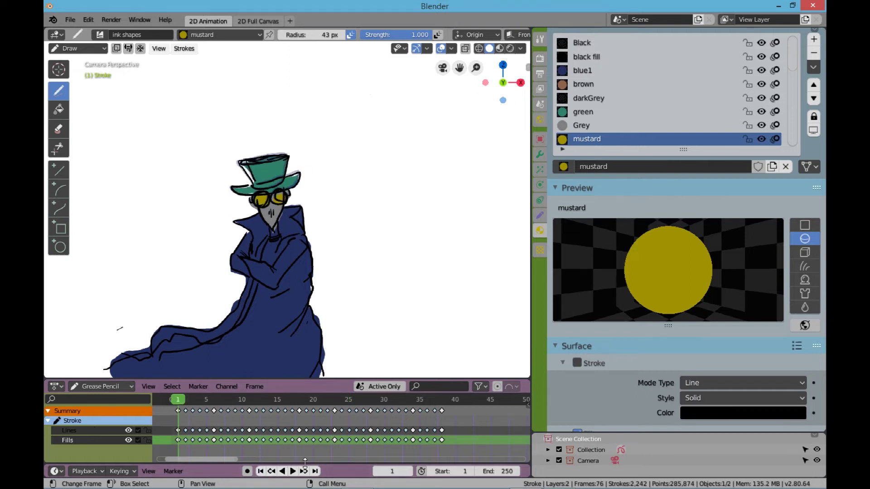
pyautogui.click(291, 472)
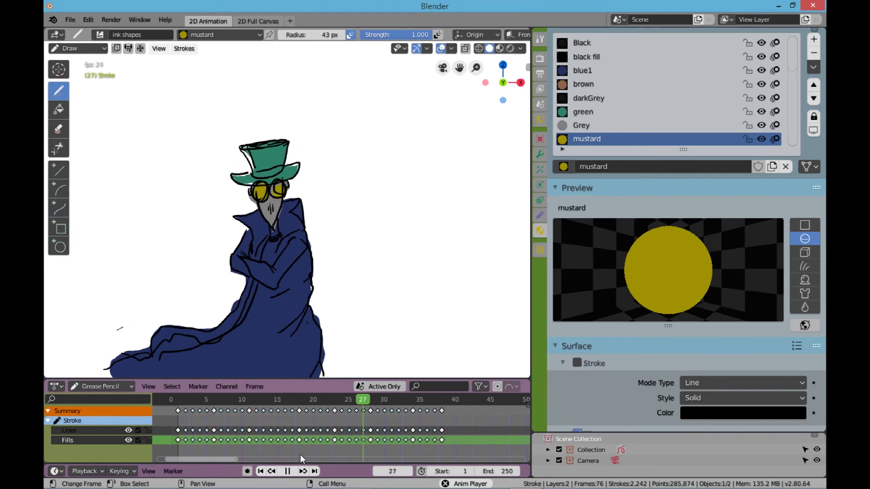
# Stop playback, go to frame 23, switch the Grease Pencil drawing to Edit Mode and deselect all strokes.
pyautogui.press('space')
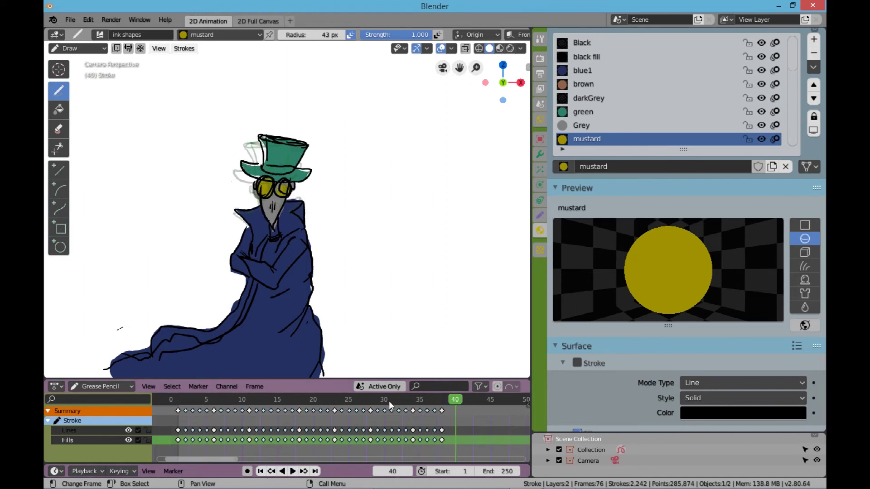
pyautogui.click(335, 401)
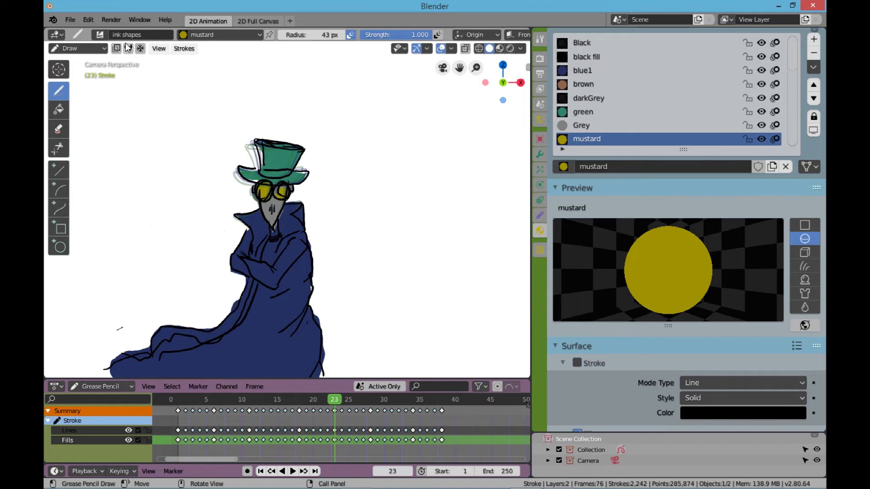
pyautogui.click(87, 49)
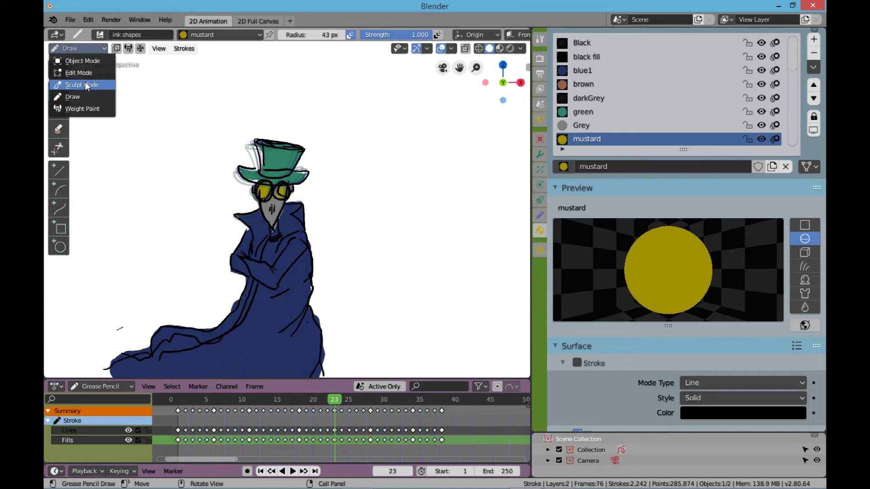
pyautogui.click(92, 72)
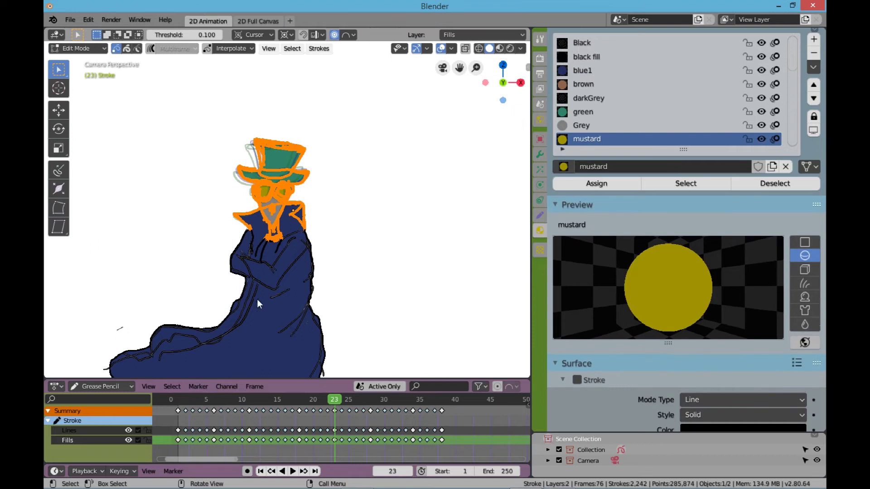
pyautogui.click(153, 120)
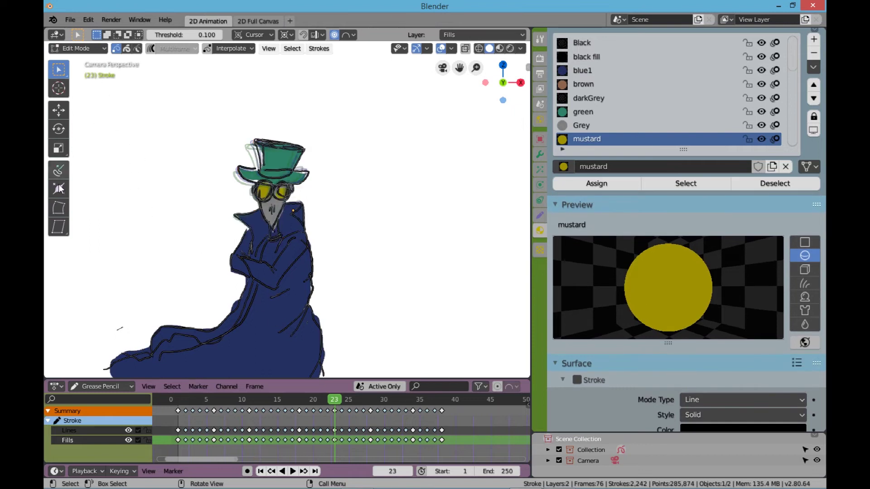
# Select the strokes of the coat's trailing tail at frame 23 with an enlarged circle selection.
pyautogui.rightClick(131, 319)
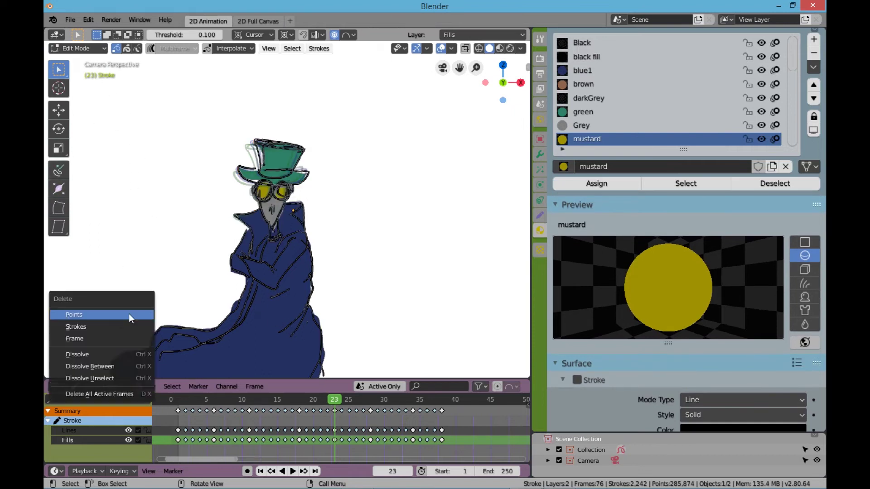
pyautogui.press('c')
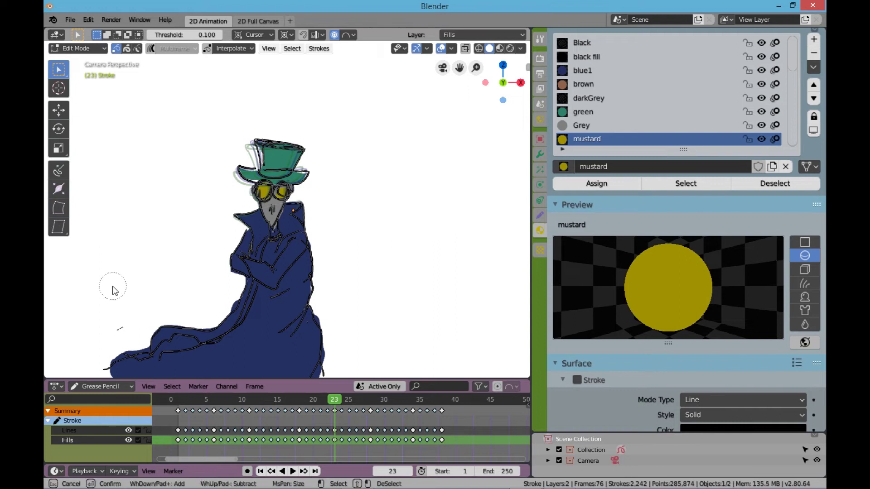
pyautogui.scroll(-4, 112, 311)
pyautogui.moveTo(112, 311)
pyautogui.mouseDown()
pyautogui.moveTo(117, 354)
pyautogui.moveTo(139, 344)
pyautogui.moveTo(175, 363)
pyautogui.moveTo(185, 320)
pyautogui.mouseUp()
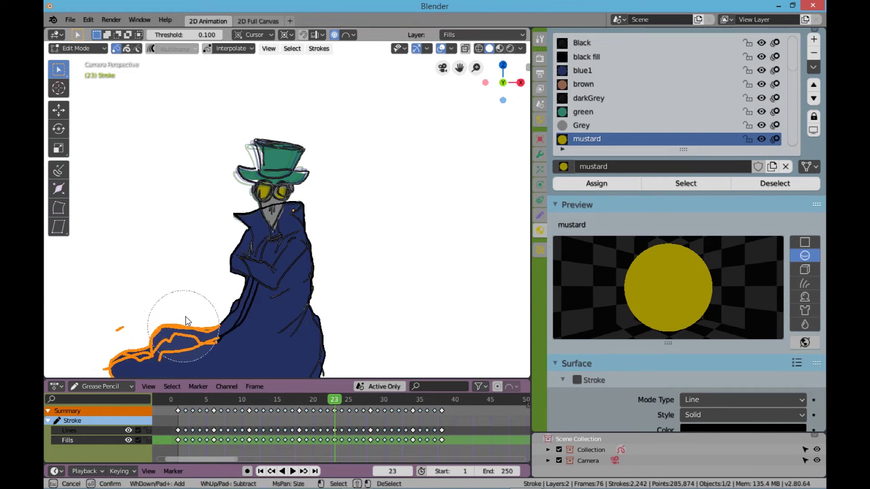
pyautogui.press('Escape')
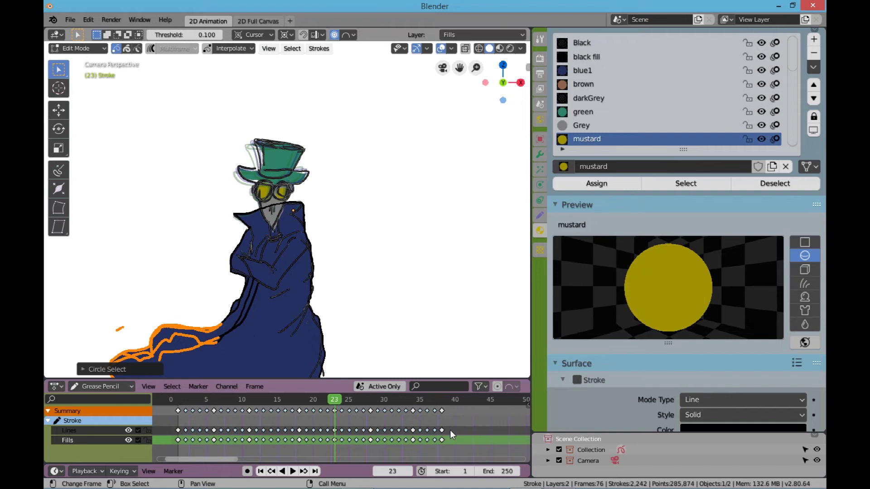
# Select all keyframes of the Lines and Fills layers and rotate the selected coat tail slightly upward with a proportional falloff.
pyautogui.press('b')
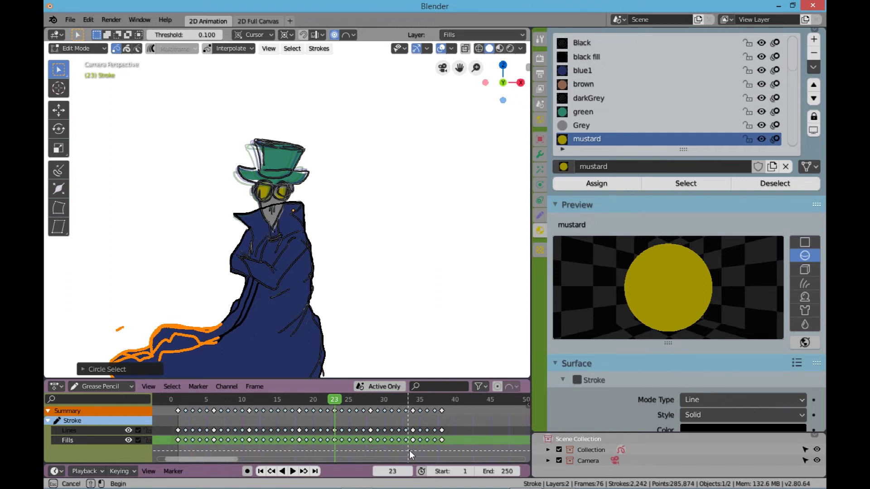
pyautogui.moveTo(451, 451); pyautogui.dragTo(170, 404)
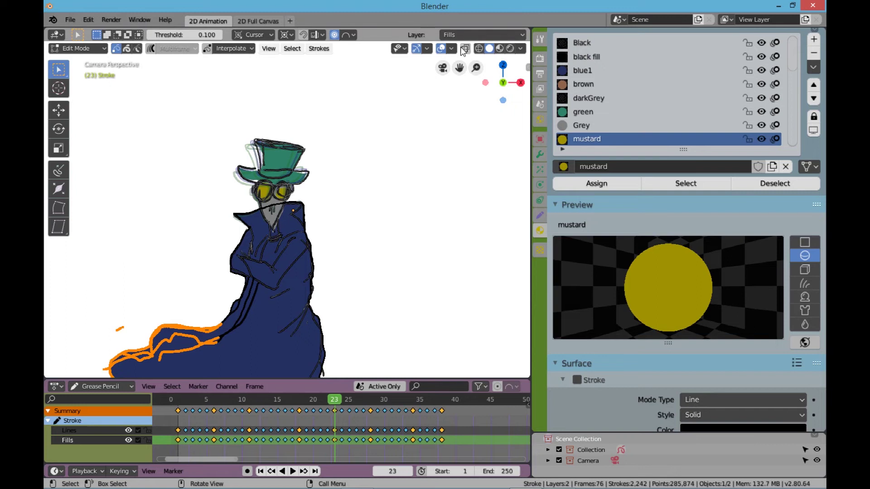
pyautogui.click(59, 88)
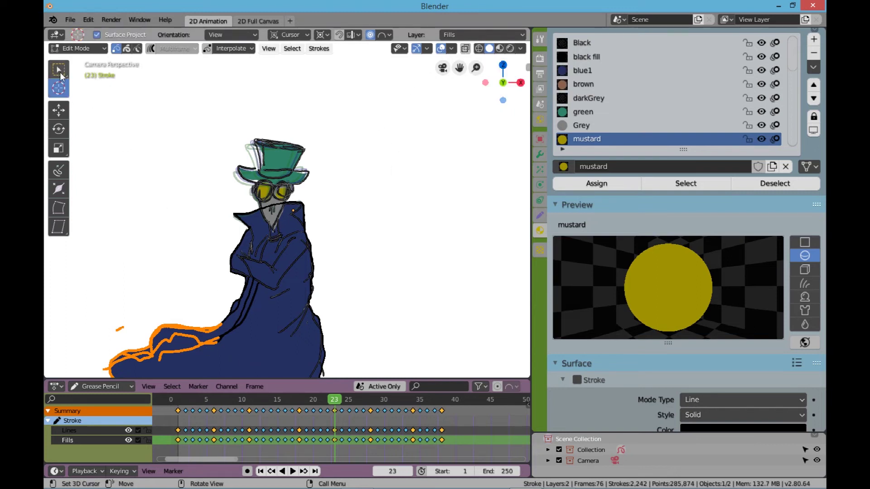
pyautogui.click(60, 129)
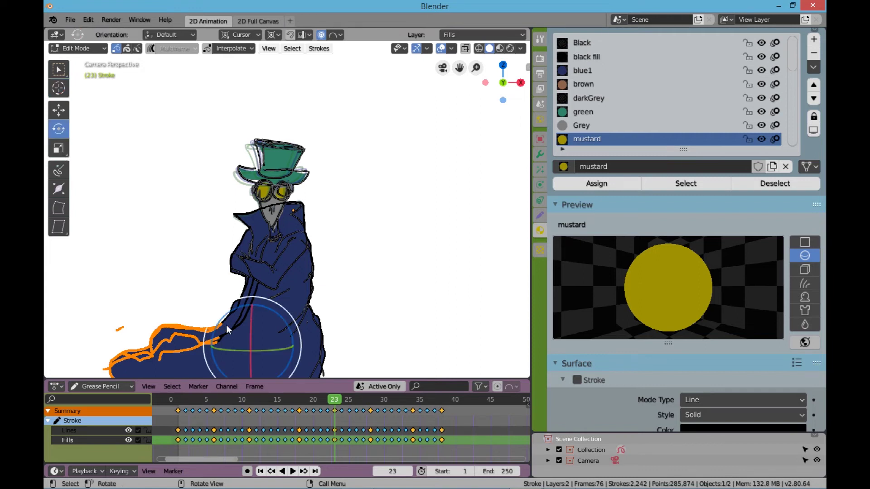
pyautogui.moveTo(230, 314)
pyautogui.mouseDown()
pyautogui.moveTo(232, 300)
pyautogui.moveTo(262, 297)
pyautogui.mouseUp()
pyautogui.scroll(5, 230, 307)
pyautogui.scroll(1, 230, 308)
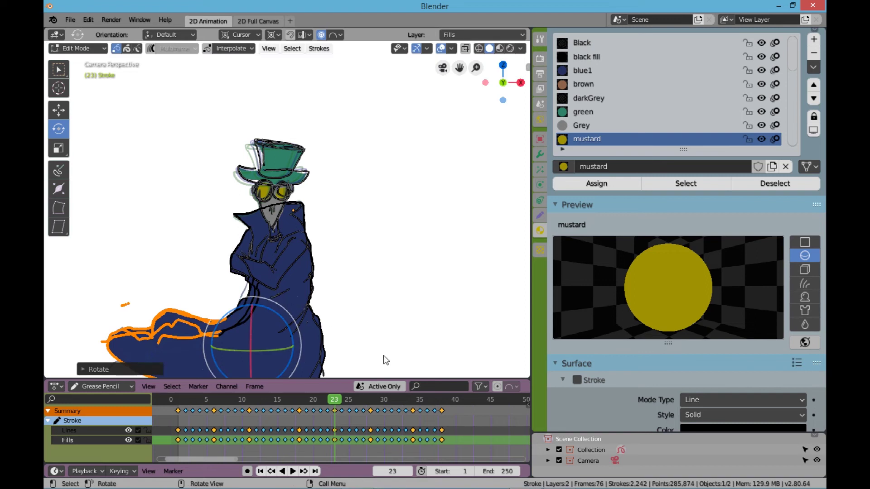
# Go to frame 26 and rotate the selected head strokes clockwise so the upper body leans away from the coat tail.
pyautogui.press('space')
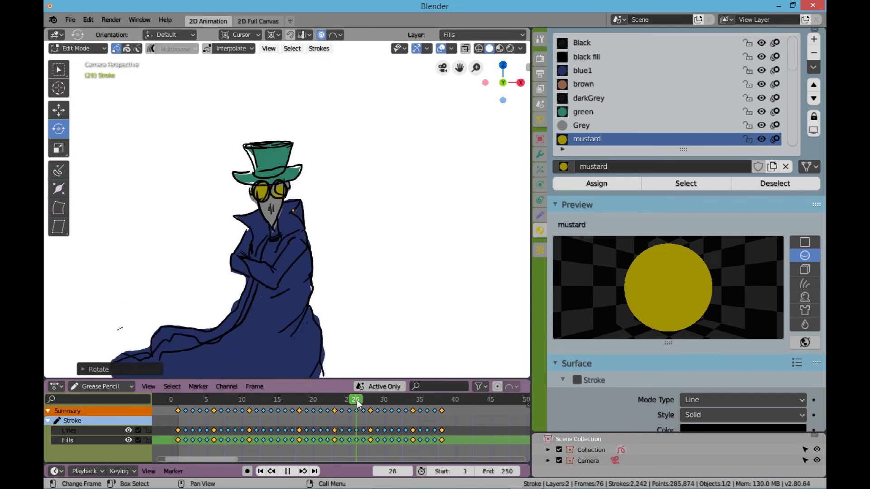
pyautogui.press('space')
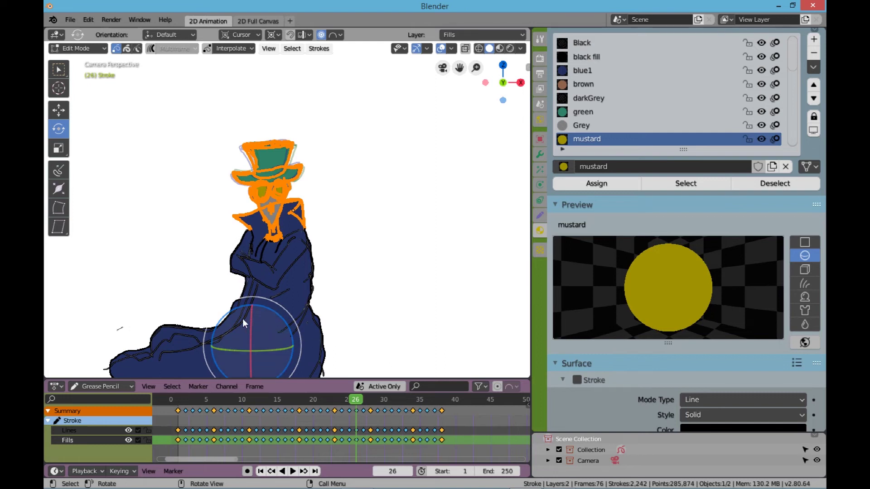
pyautogui.moveTo(273, 312); pyautogui.dragTo(280, 316)
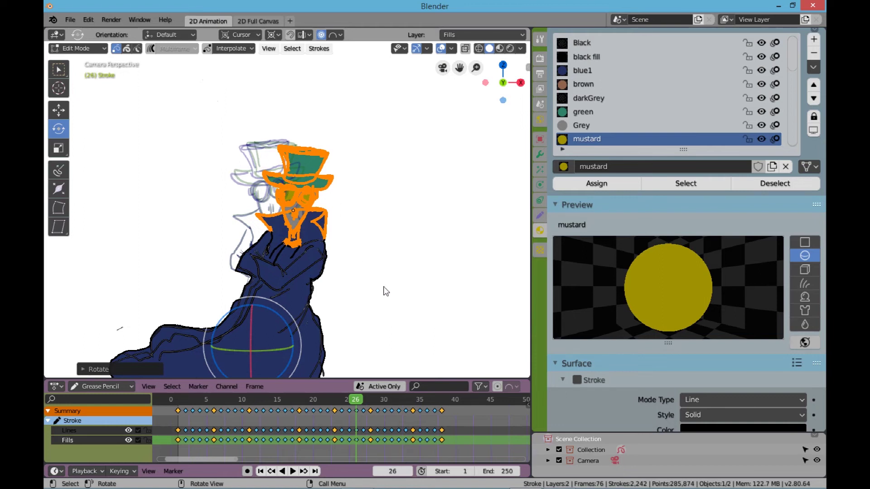
# Enable Multiframe editing for the selected keyframes and deselect all strokes.
pyautogui.click(152, 49)
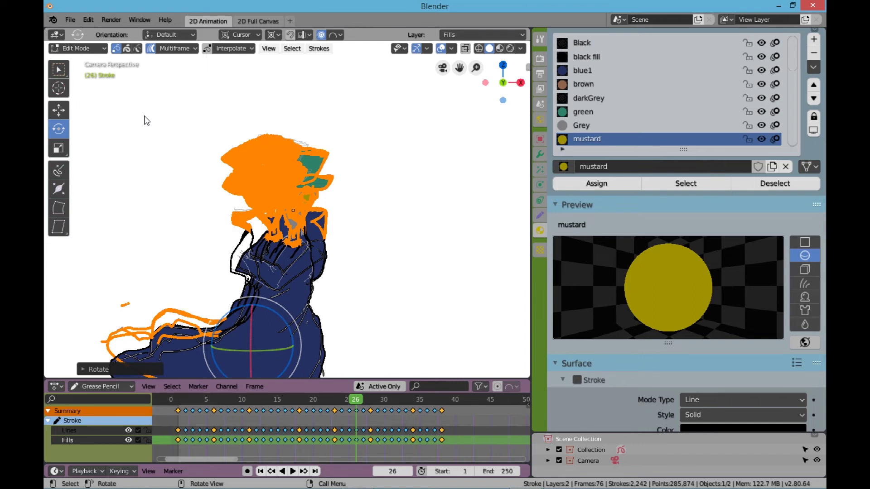
pyautogui.press('w')
pyautogui.click(190, 165)
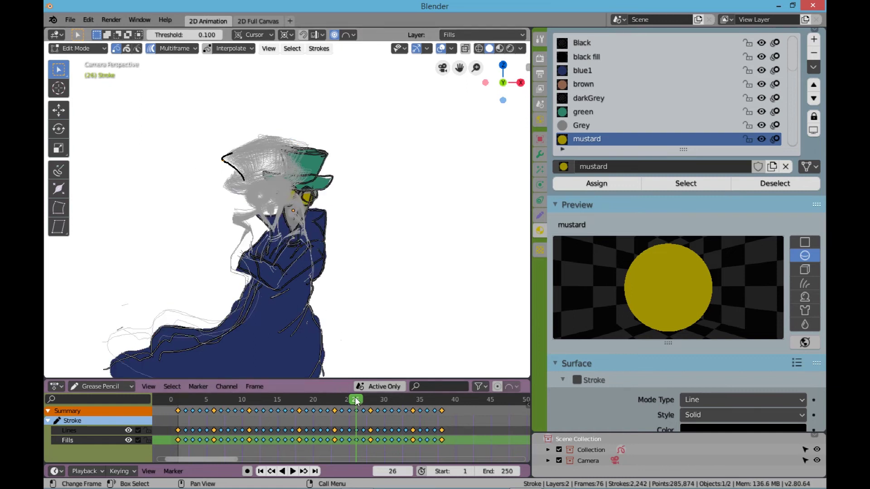
# Play the animation with Multiframe enabled, stop it and go to frame 17.
pyautogui.press('space')
pyautogui.press('Escape')
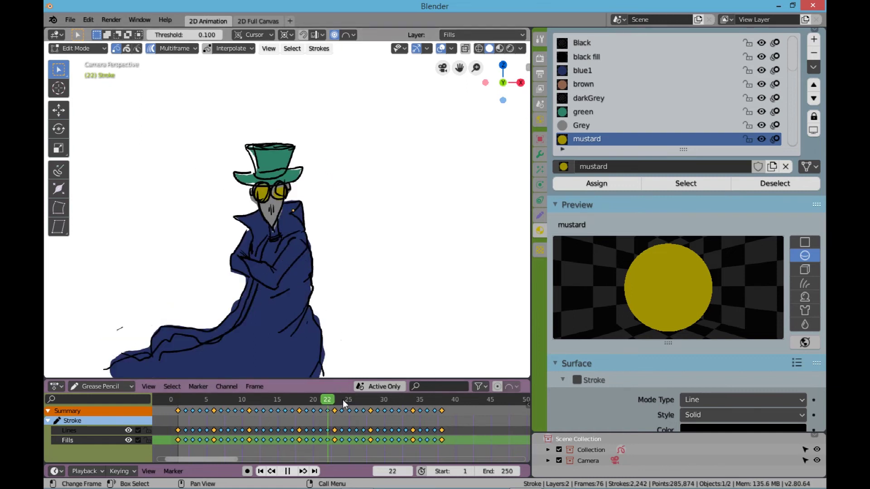
pyautogui.click(261, 472)
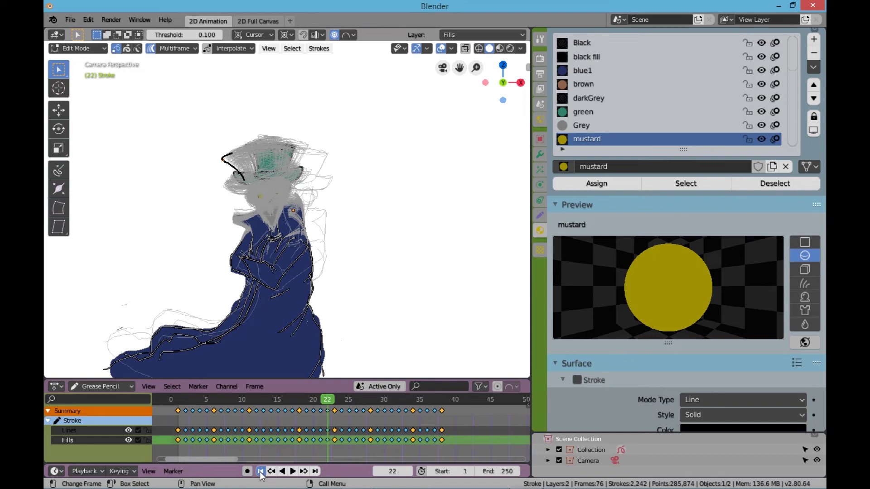
pyautogui.click(290, 400)
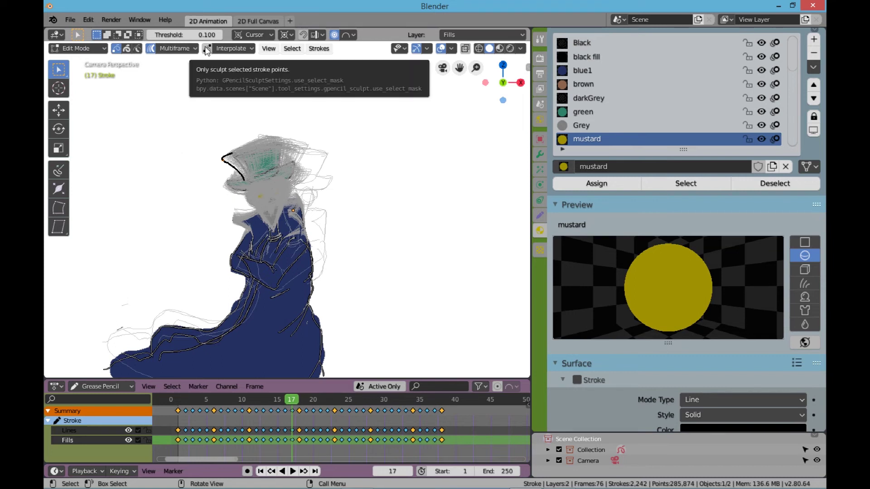
pyautogui.click(250, 49)
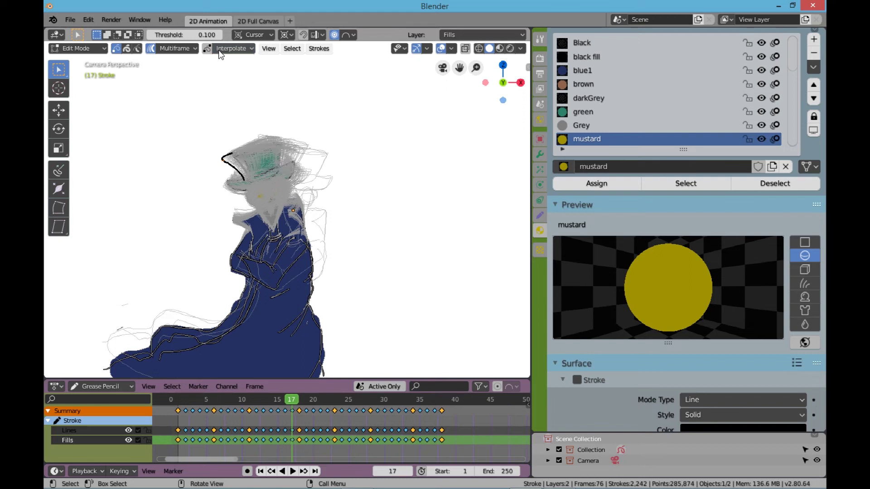
pyautogui.click(195, 49)
pyautogui.click(128, 69)
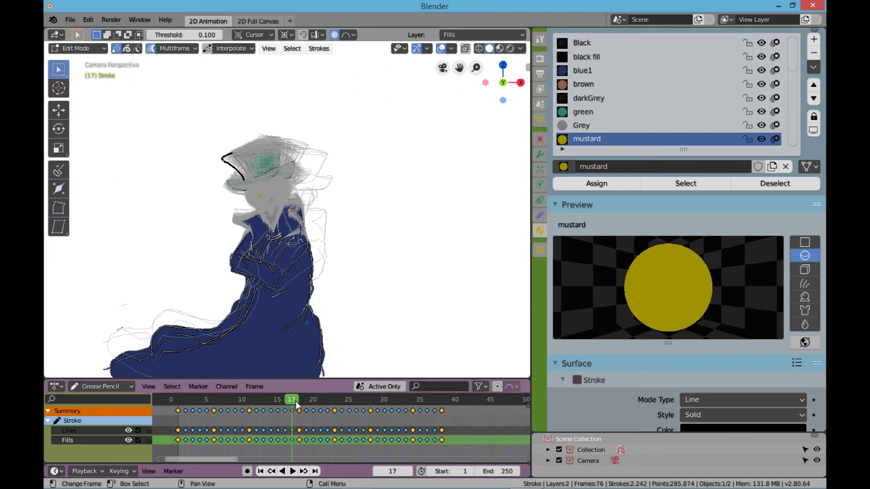
# Scrub through frames 18 to 21 and briefly play the animation to frame 22 to compare the overlaid frames.
pyautogui.moveTo(300, 400); pyautogui.dragTo(300, 401)
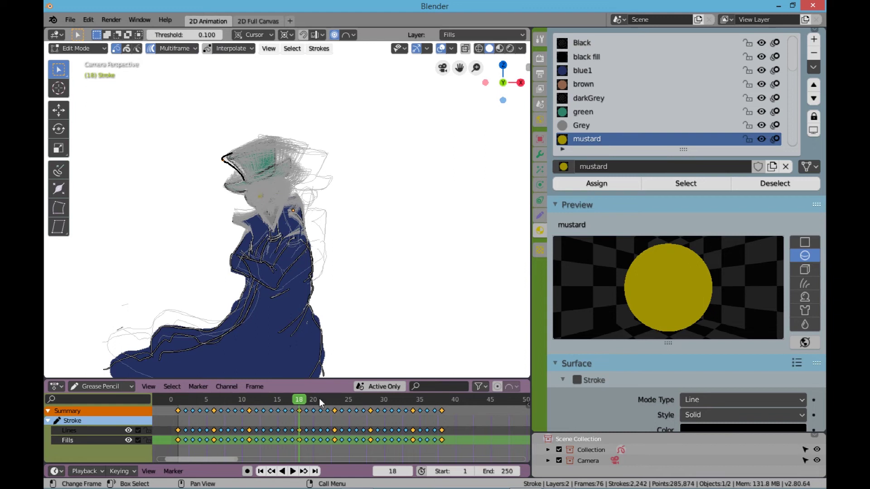
pyautogui.moveTo(319, 398); pyautogui.dragTo(325, 402)
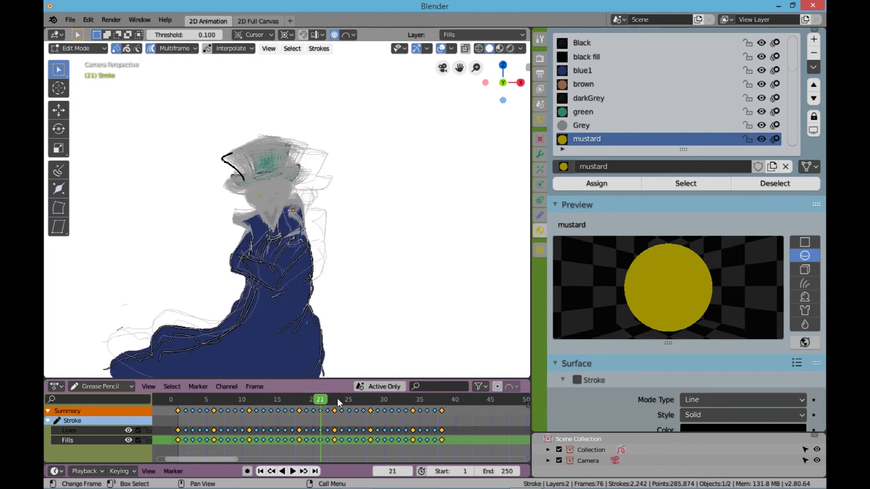
pyautogui.press('space')
pyautogui.press('space')
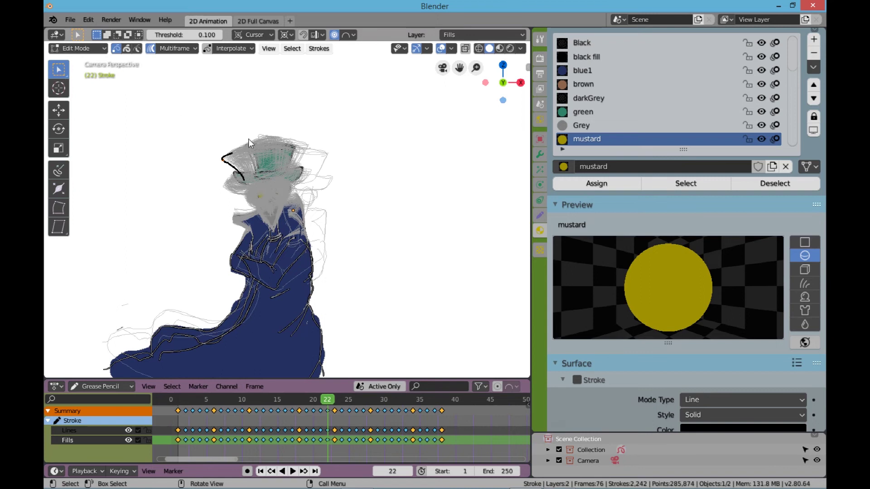
# Circle-select the hat, head and collar strokes across all the frames shown by Multiframe.
pyautogui.press('c')
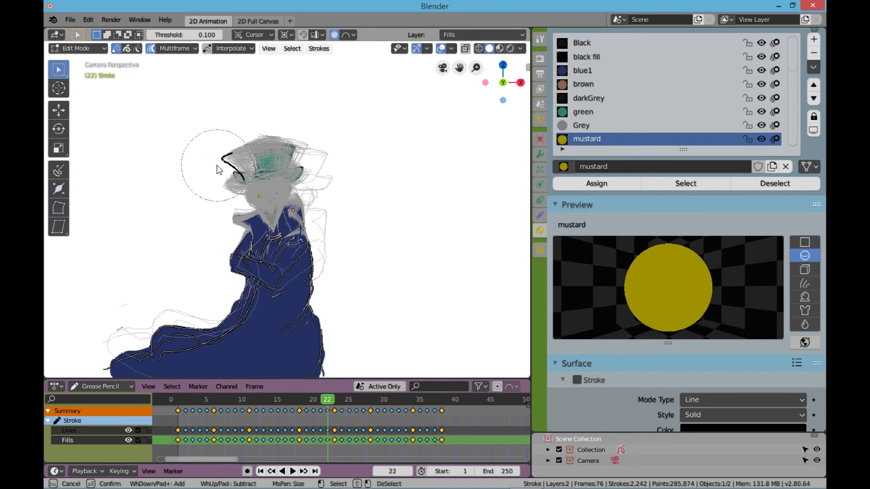
pyautogui.moveTo(223, 165)
pyautogui.mouseDown()
pyautogui.moveTo(261, 157)
pyautogui.moveTo(339, 182)
pyautogui.moveTo(322, 146)
pyautogui.moveTo(279, 133)
pyautogui.moveTo(235, 199)
pyautogui.moveTo(310, 218)
pyautogui.moveTo(340, 195)
pyautogui.moveTo(331, 145)
pyautogui.mouseUp()
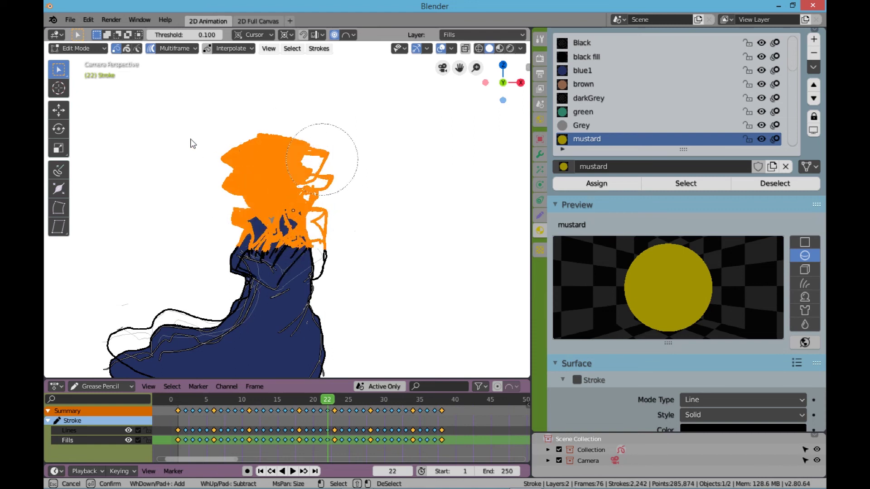
pyautogui.rightClick(135, 145)
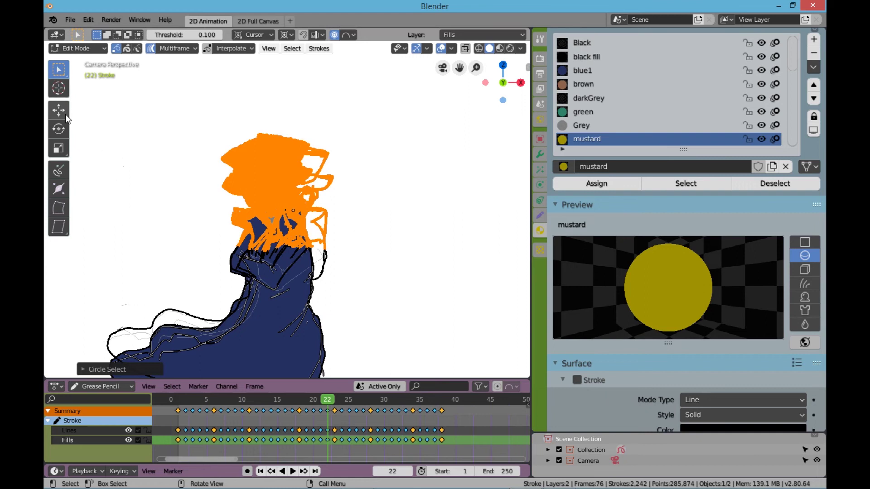
# Bend the selected head strokes with keyframes 18 to 28 selected, using the Bend tool, and deselect all strokes.
pyautogui.click(59, 208)
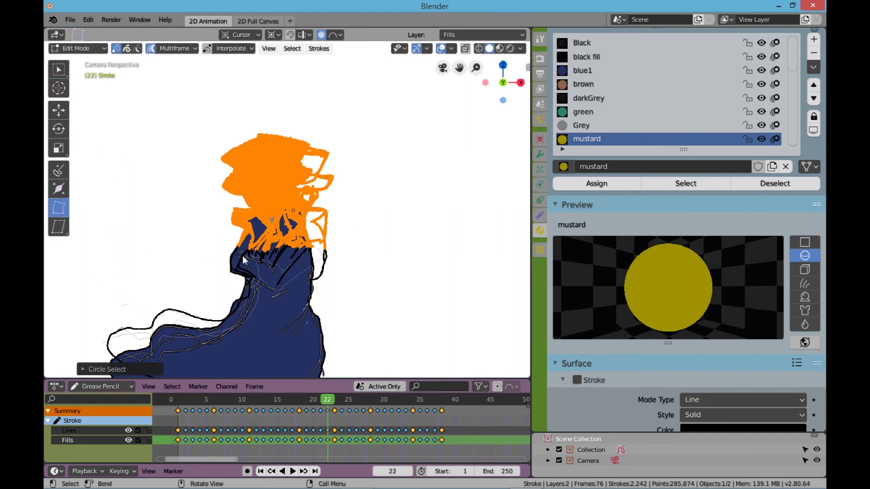
pyautogui.click(59, 87)
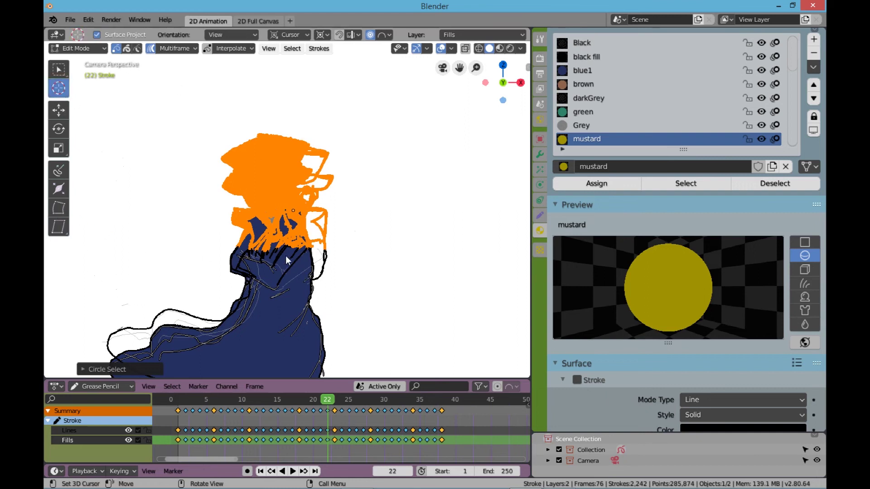
pyautogui.click(64, 209)
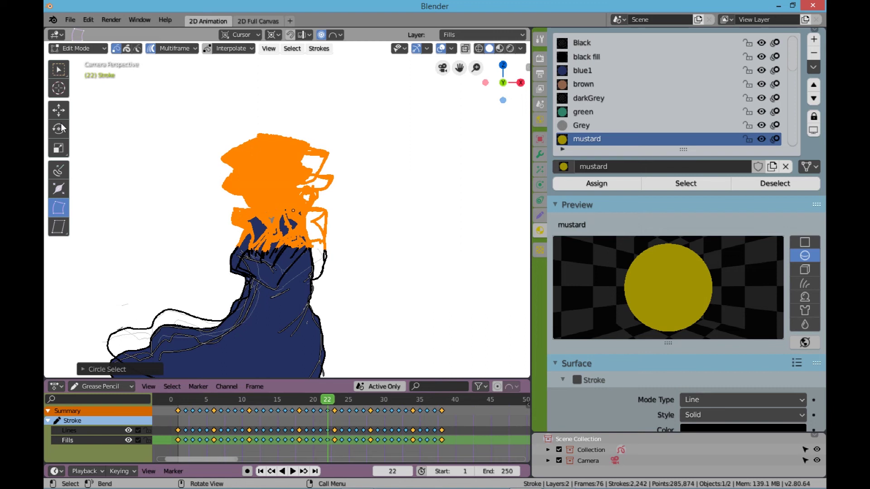
pyautogui.hotkey('ctrl', 'z')
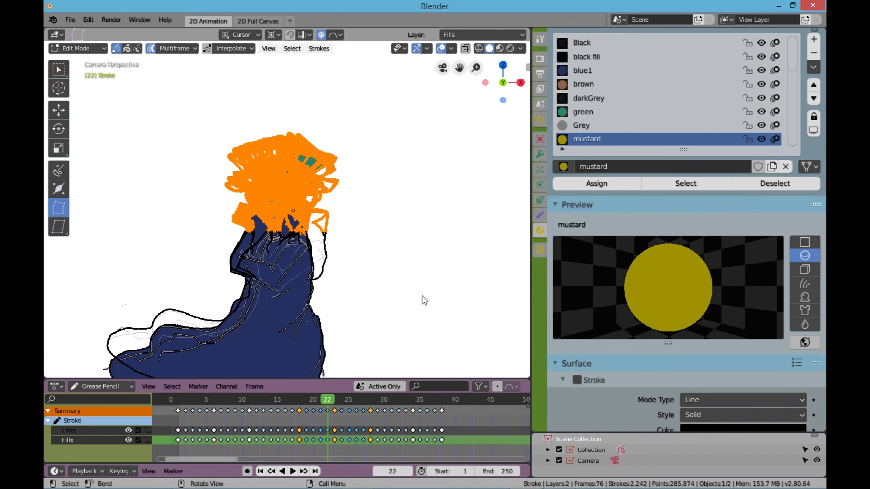
pyautogui.click(58, 69)
pyautogui.hotkey('ctrl', 'z')
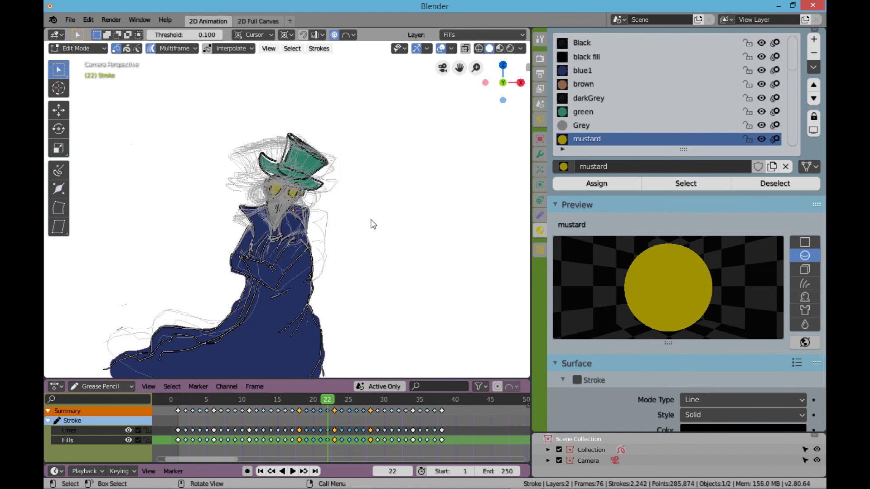
# Switch the Grease Pencil character from Edit Mode to Draw mode and deselect all its keyframes.
pyautogui.click(82, 52)
pyautogui.click(81, 96)
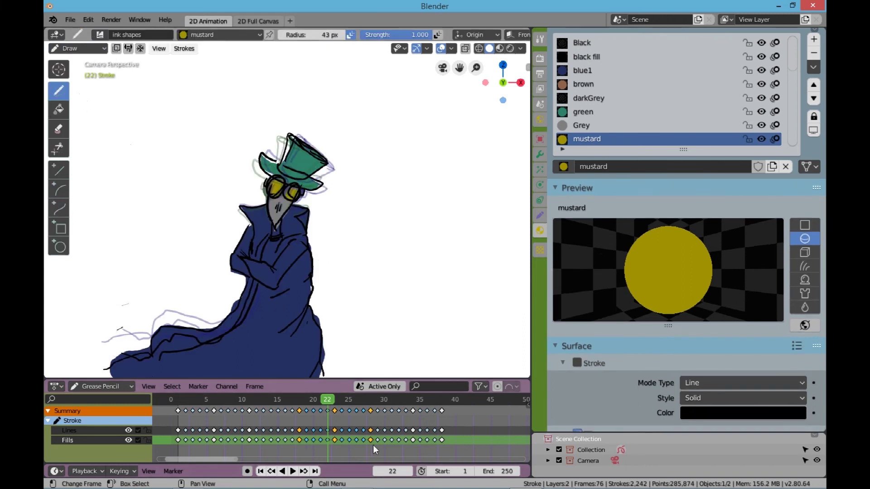
pyautogui.hotkey('alt', 'a')
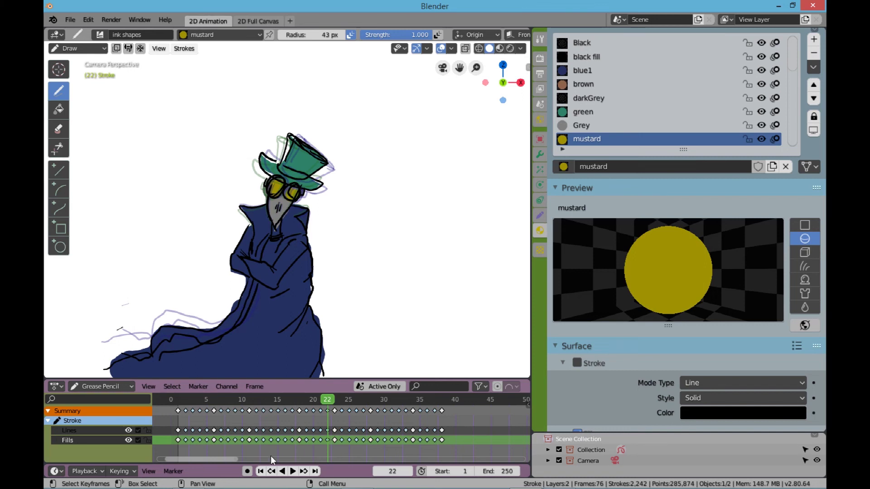
# Play the animation from frame 1, restart it from the beginning several times to review the head motion, and stop playback.
pyautogui.click(260, 473)
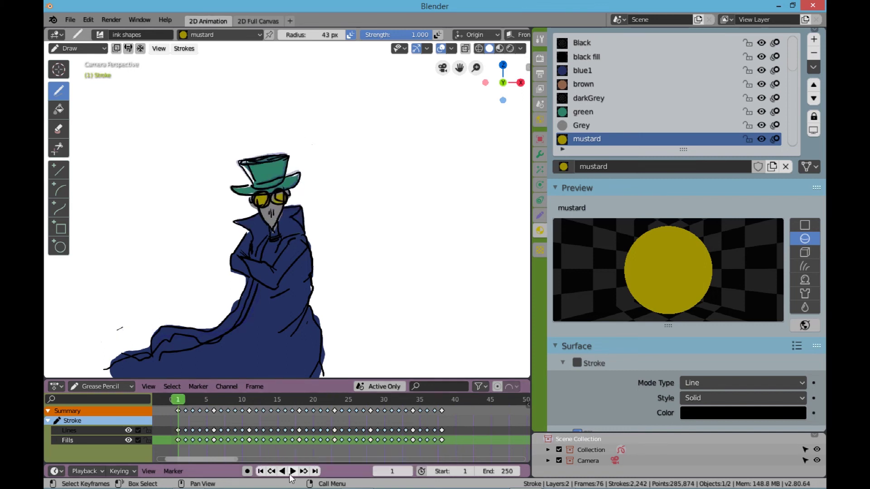
pyautogui.press('space')
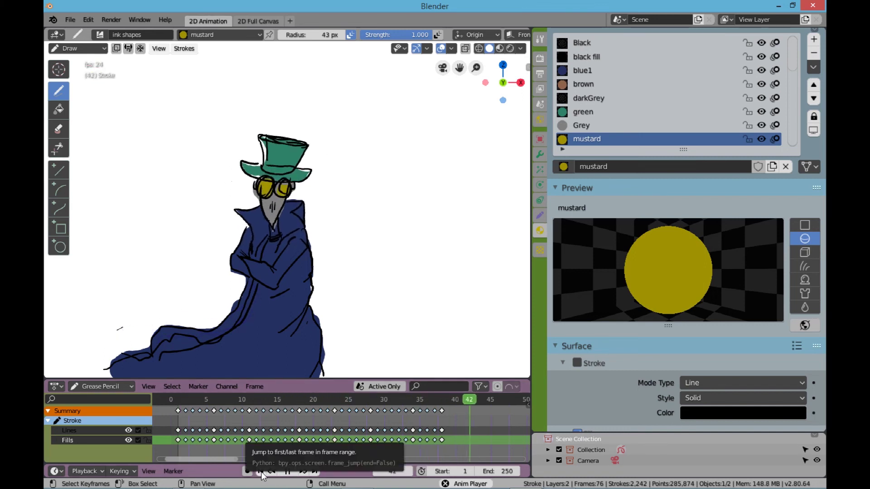
pyautogui.click(261, 472)
pyautogui.click(260, 471)
pyautogui.click(260, 472)
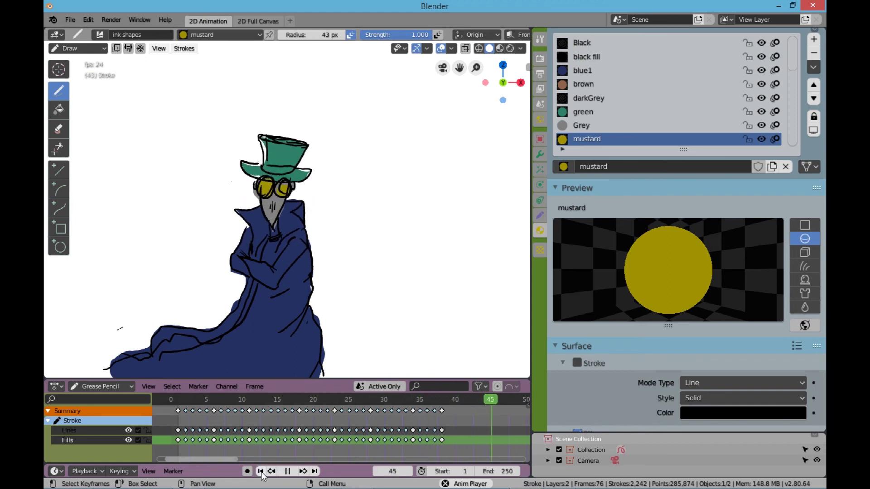
pyautogui.click(261, 472)
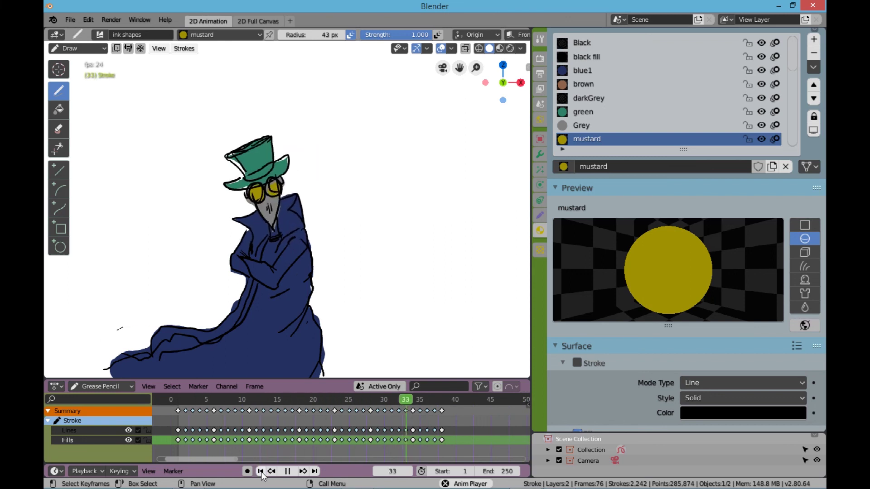
pyautogui.click(261, 472)
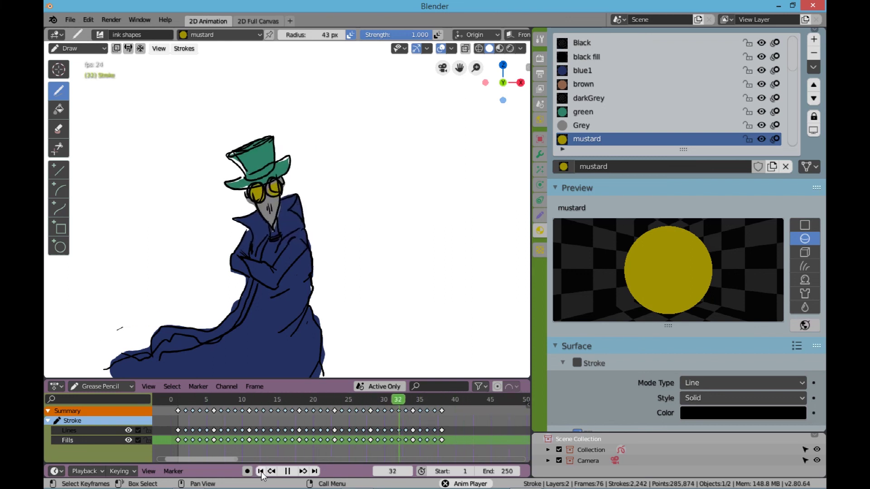
pyautogui.click(261, 472)
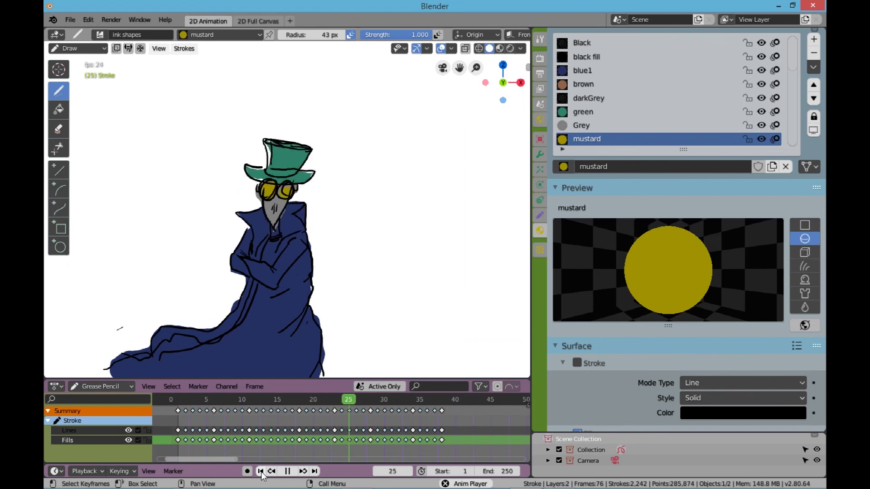
pyautogui.click(261, 472)
pyautogui.click(287, 471)
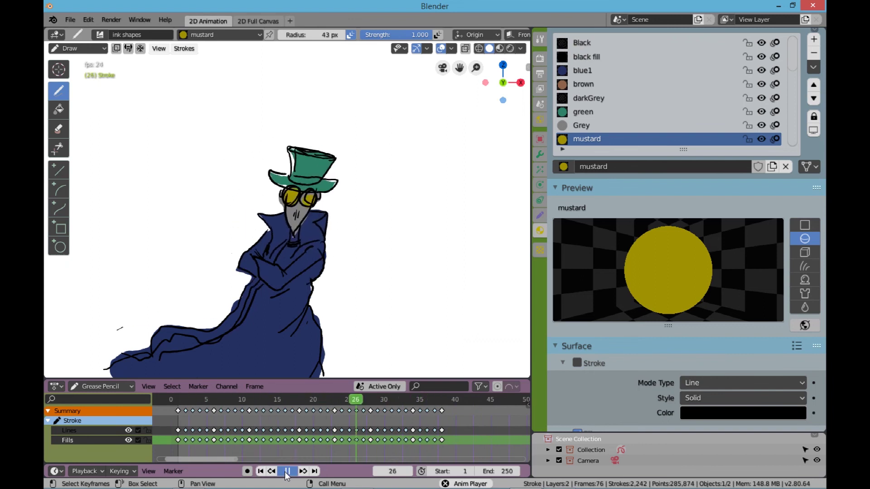
# Step forward to frame 29 and inspect the head poses around frames 15, 24 and 34 with brief playback.
pyautogui.press('Right')
pyautogui.press('Right')
pyautogui.press('Right')
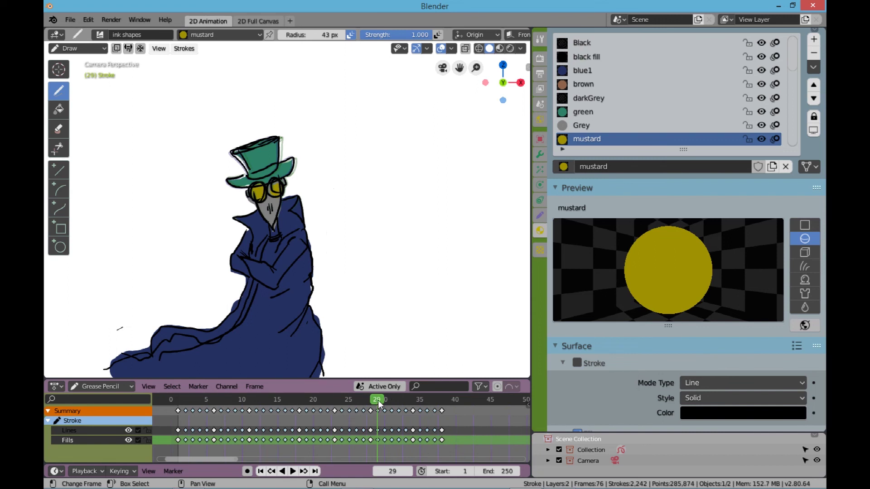
pyautogui.click(425, 398)
pyautogui.press('space')
pyautogui.click(278, 397)
pyautogui.press('space')
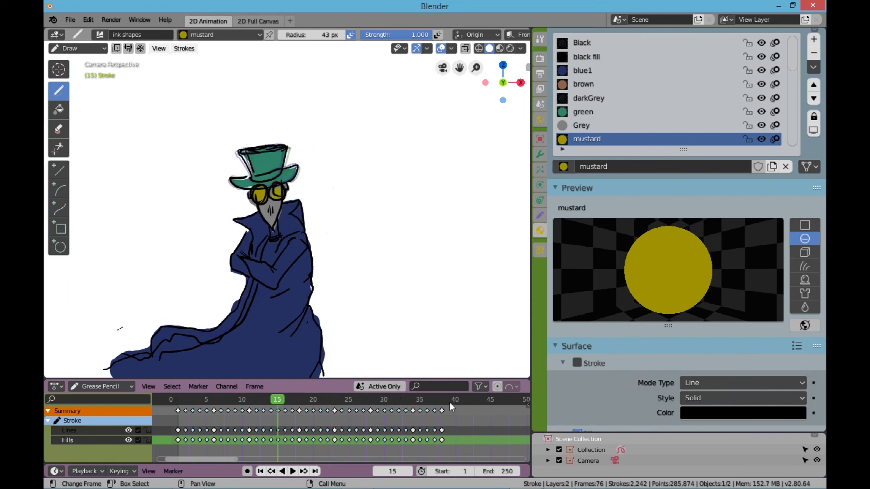
pyautogui.click(341, 399)
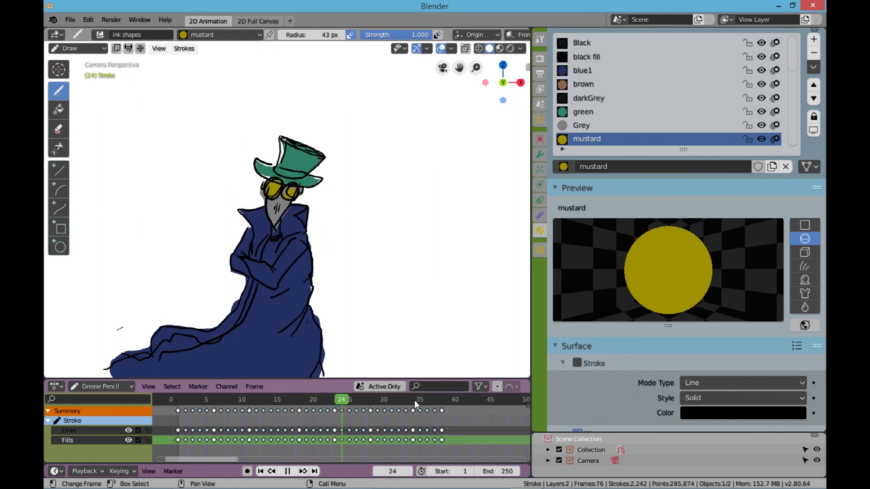
pyautogui.click(413, 400)
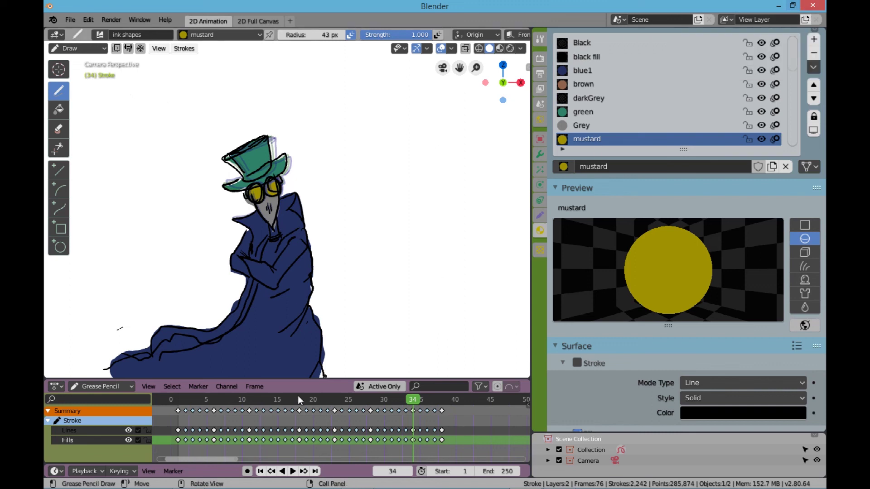
# Play the animation once more from frame 1 and stop it at frame 51.
pyautogui.click(267, 472)
pyautogui.click(291, 472)
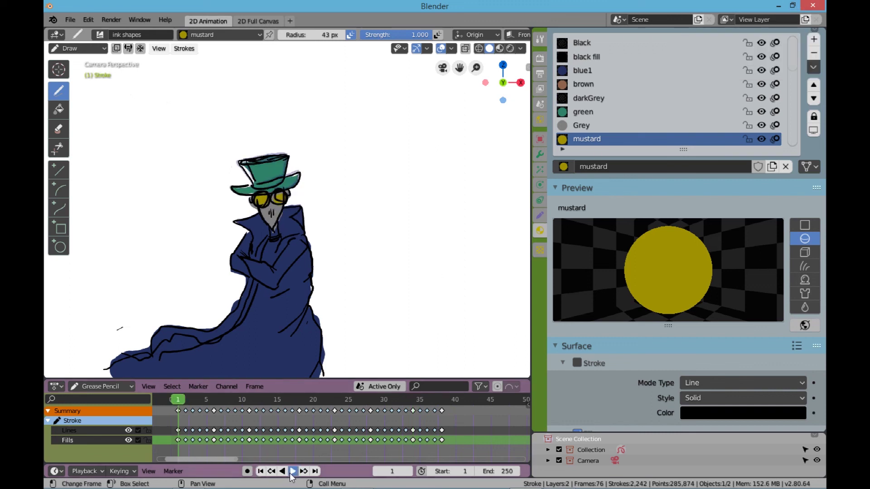
pyautogui.click(288, 472)
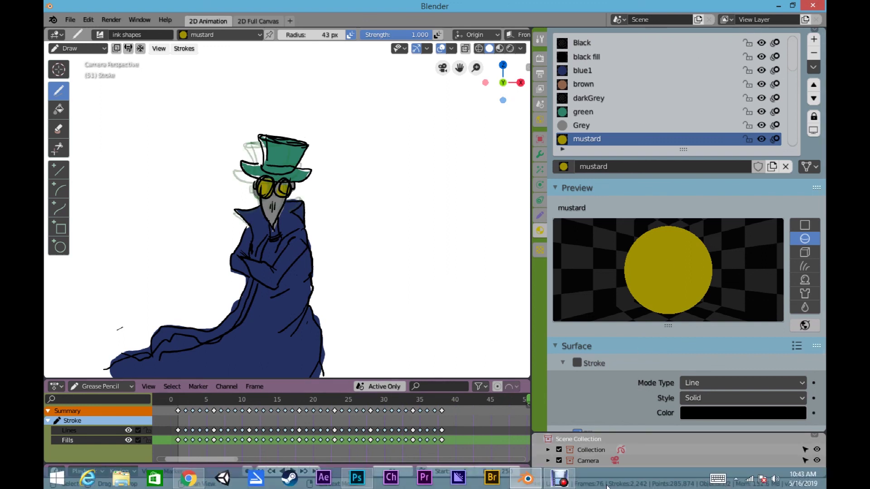
pyautogui.moveTo(556, 484)
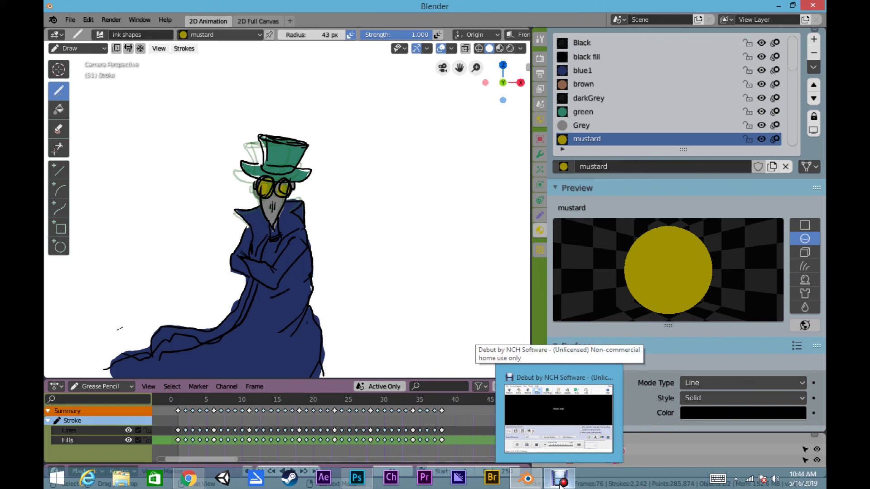
pyautogui.click(560, 483)
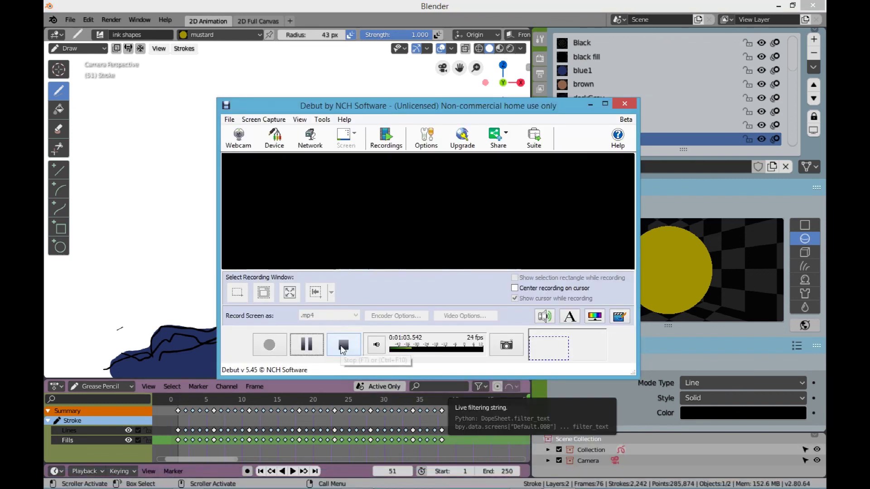